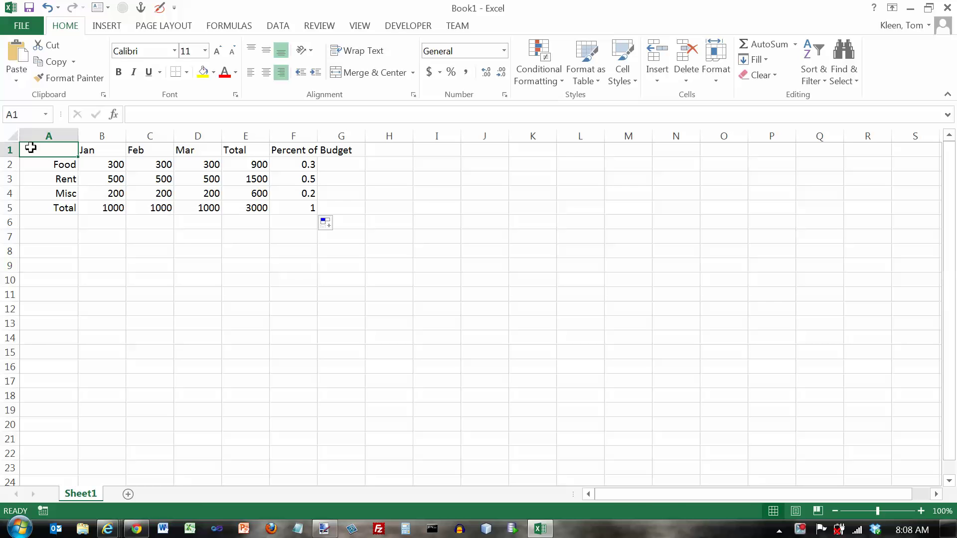
# Change the font of the whole worksheet to Verdana
pyautogui.click(13, 135)
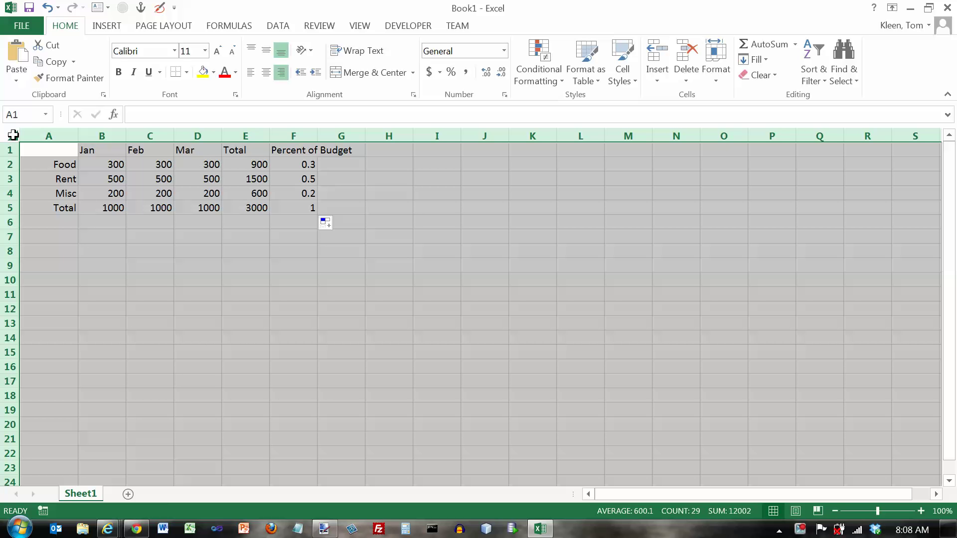
pyautogui.click(176, 50)
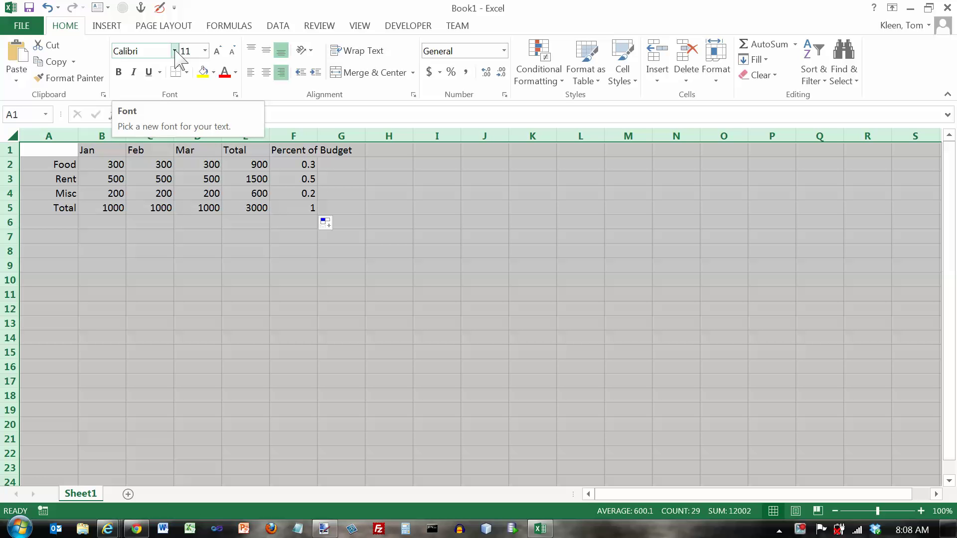
pyautogui.click(176, 51)
pyautogui.write('Vani')
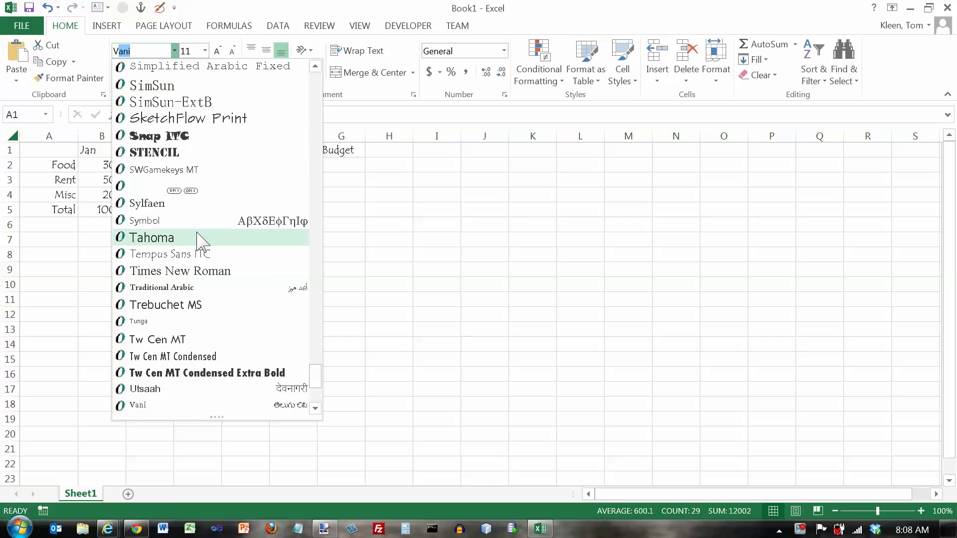
pyautogui.scroll(-4, 200, 234)
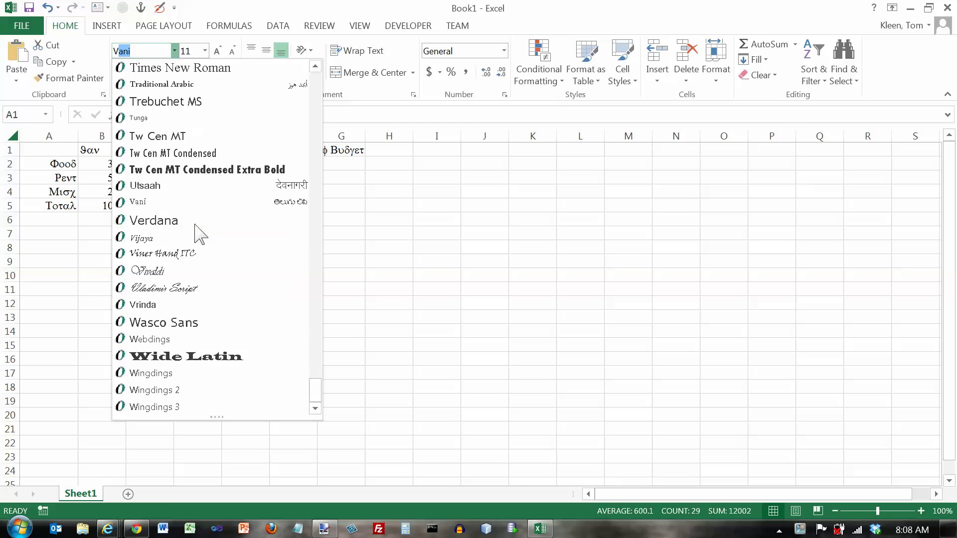
pyautogui.click(168, 220)
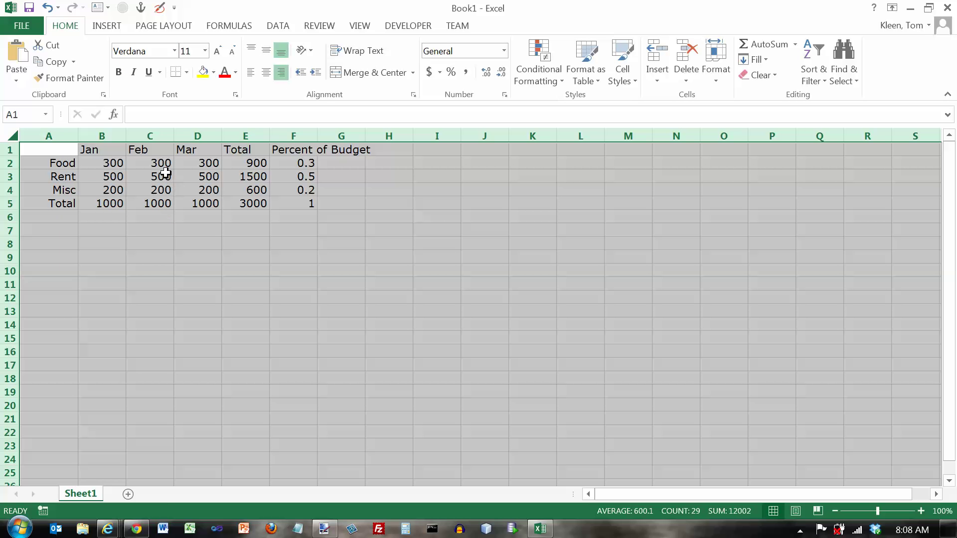
# Set the font size of the whole worksheet to 10
pyautogui.click(205, 51)
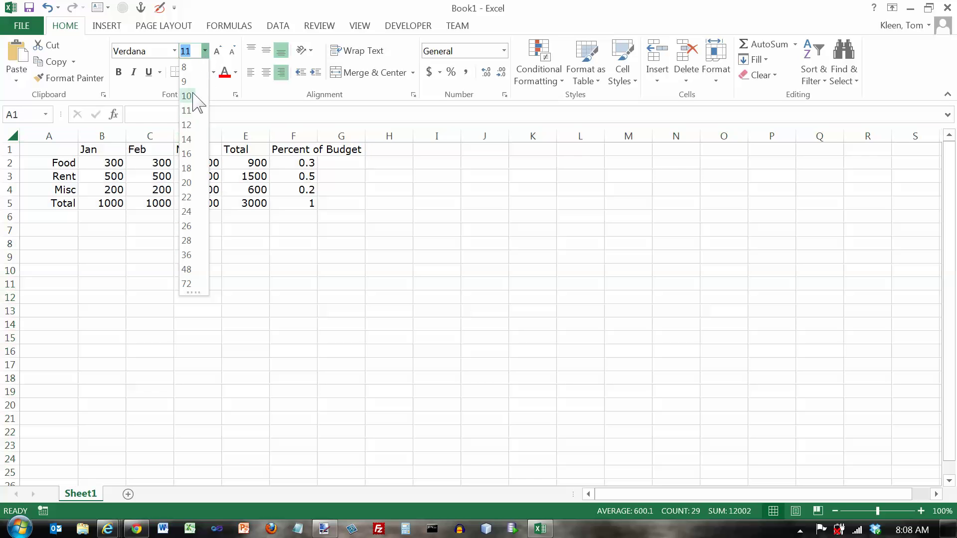
pyautogui.click(186, 96)
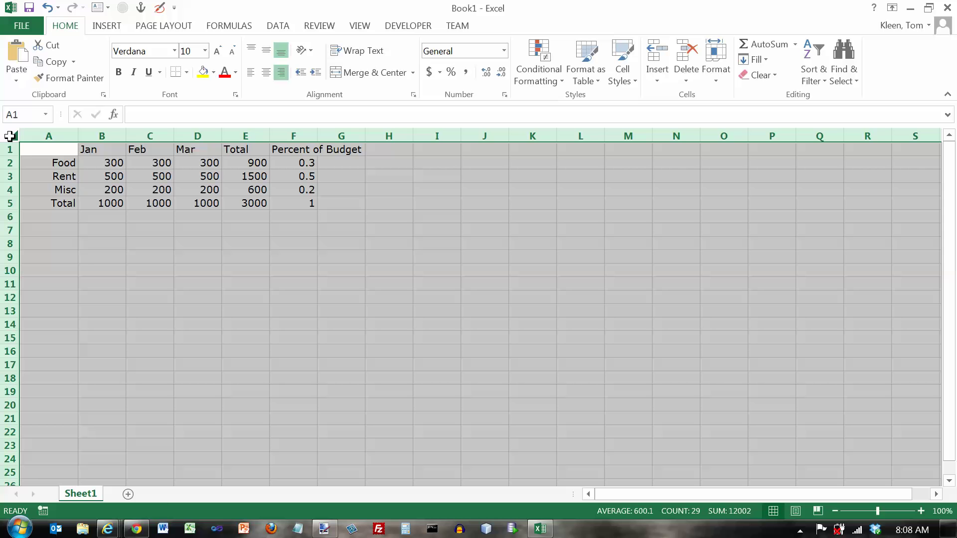
pyautogui.click(49, 153)
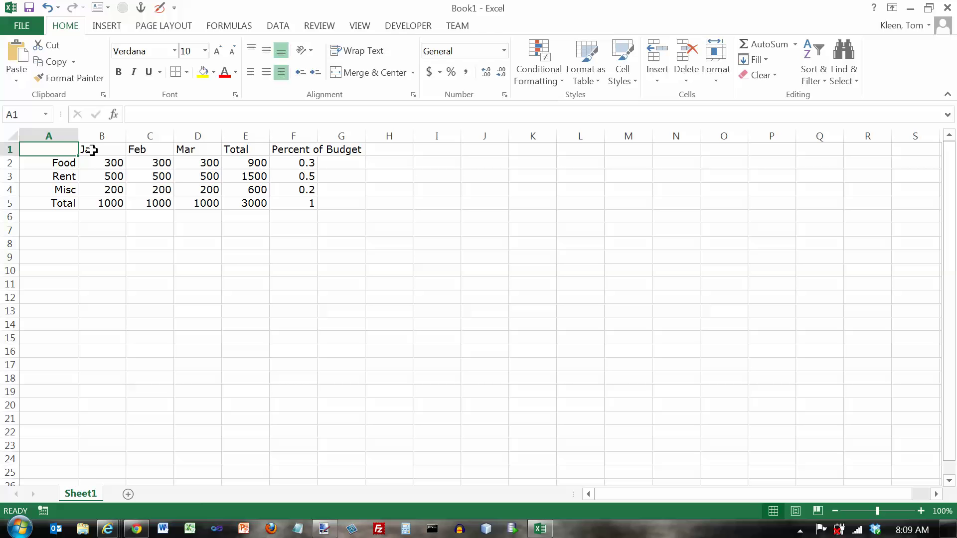
# Increase the font size of the budget table A1:F5 one increment at a time up to 14
pyautogui.moveTo(42, 149); pyautogui.dragTo(267, 199)
pyautogui.click(264, 202)
pyautogui.moveTo(55, 153); pyautogui.dragTo(297, 203)
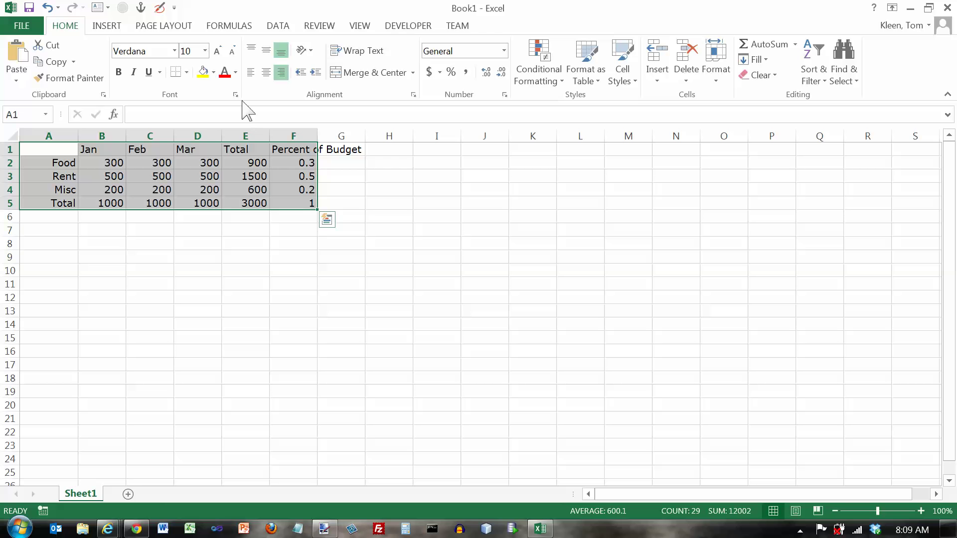
pyautogui.click(205, 51)
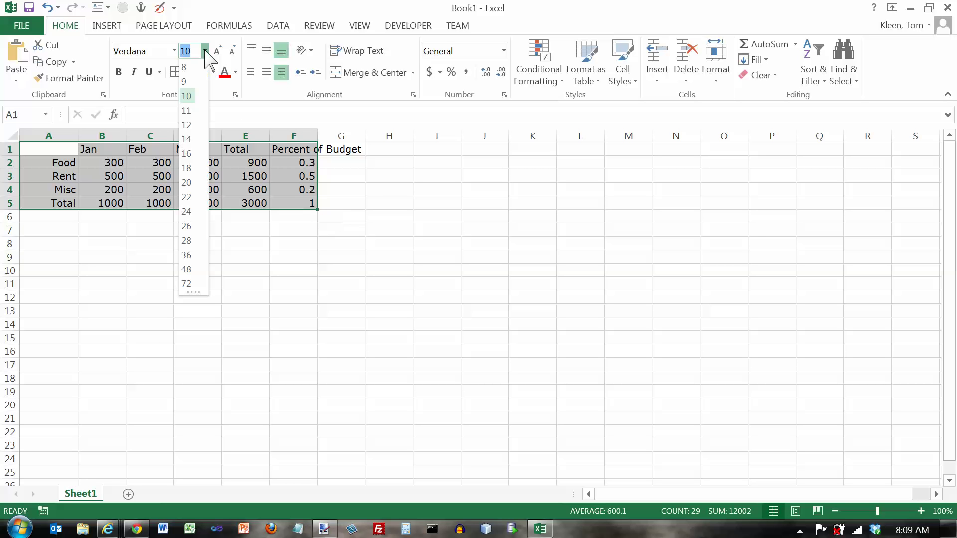
pyautogui.click(205, 51)
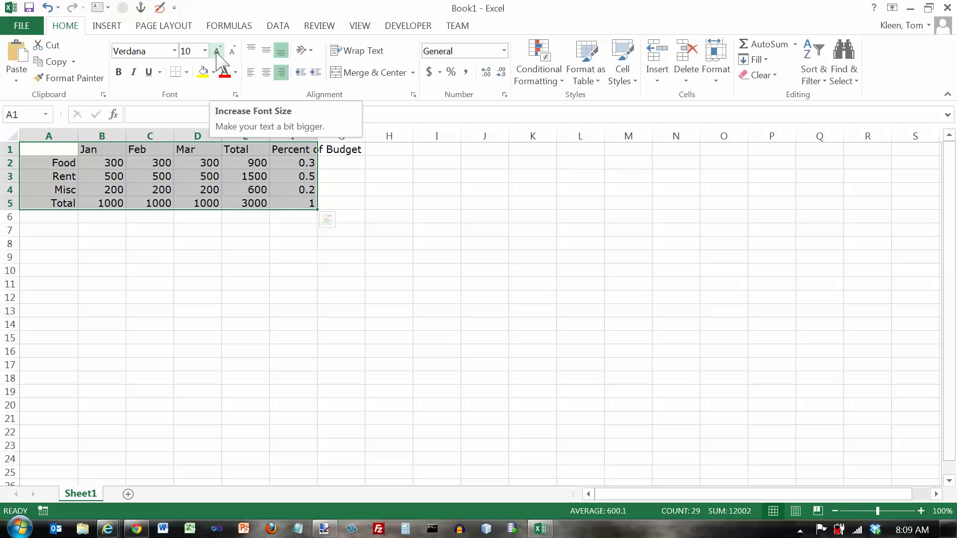
pyautogui.click(216, 52)
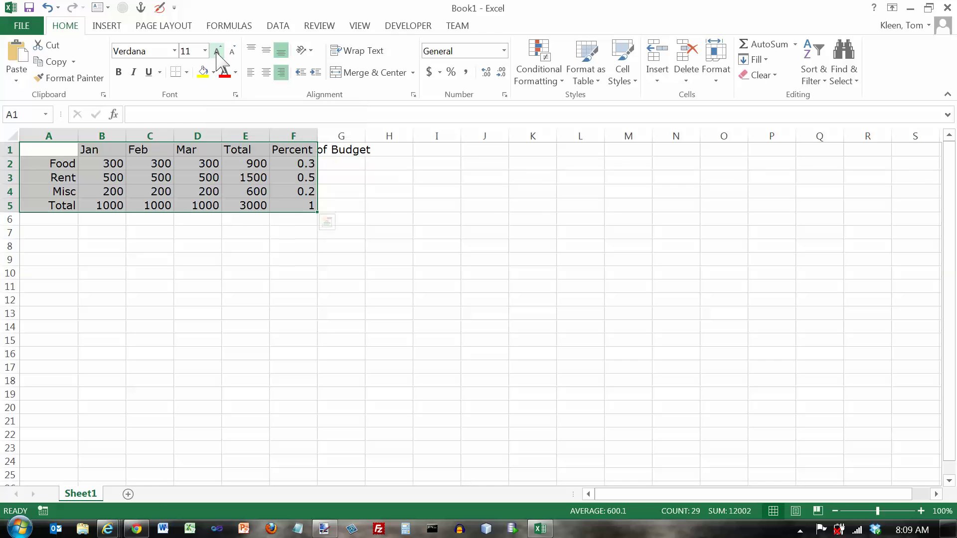
pyautogui.click(216, 51)
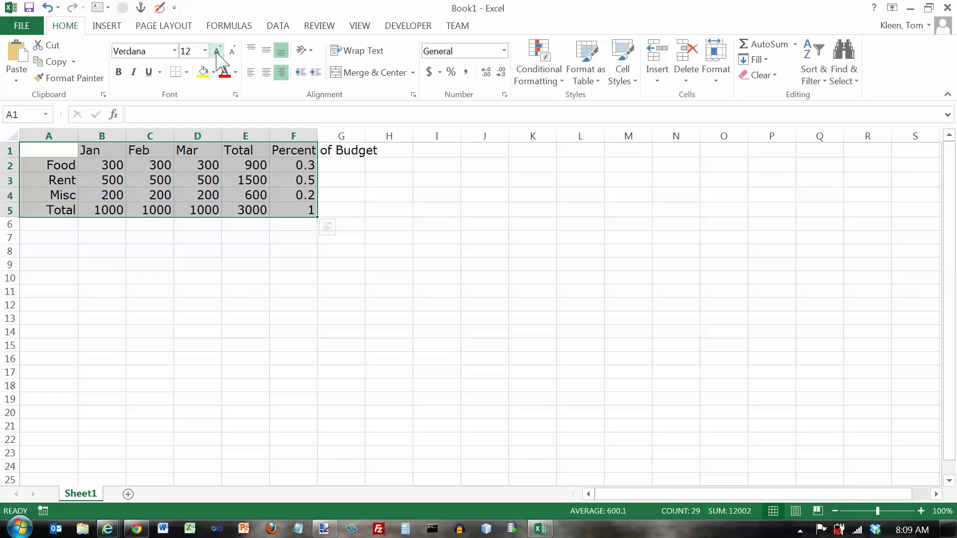
pyautogui.click(217, 52)
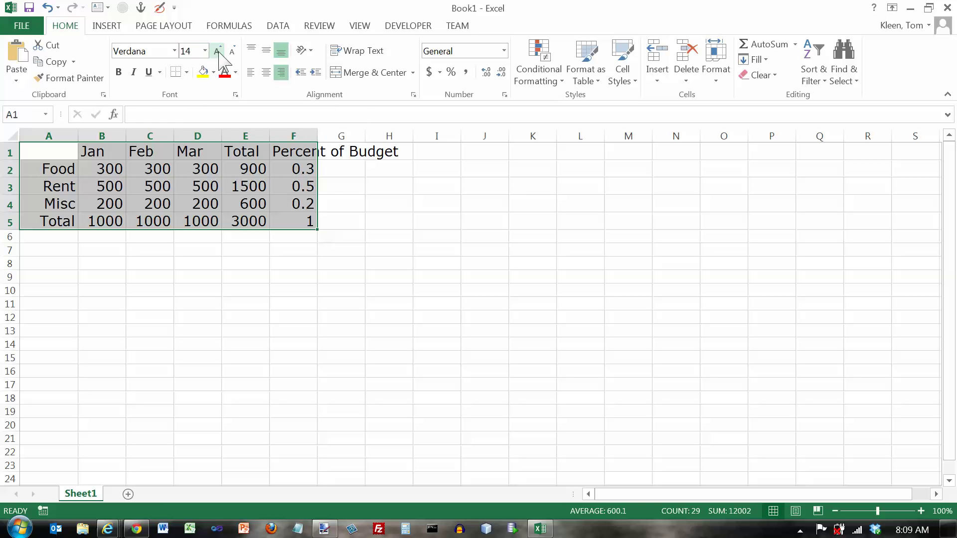
# Decrease the font size of the budget table A1:F5 one increment at a time back to 10
pyautogui.click(205, 51)
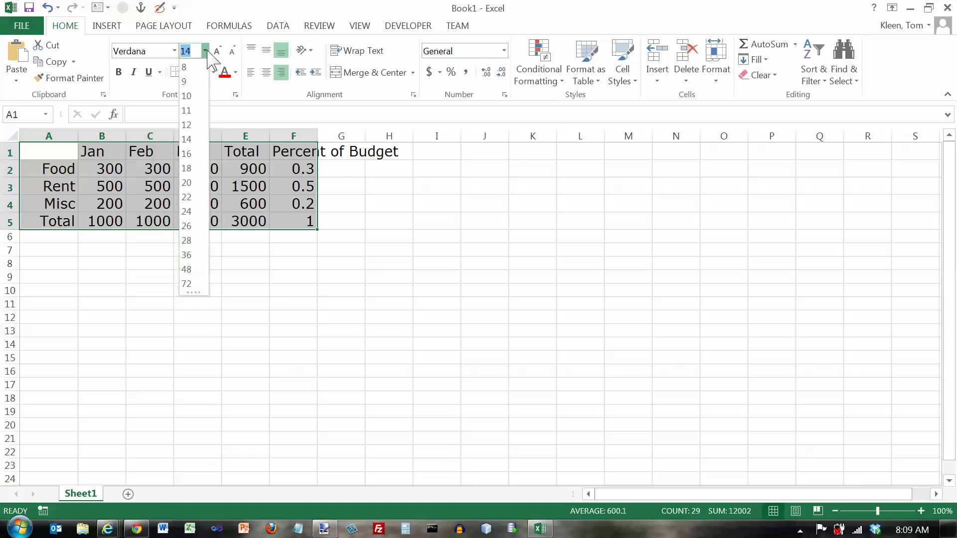
pyautogui.click(205, 51)
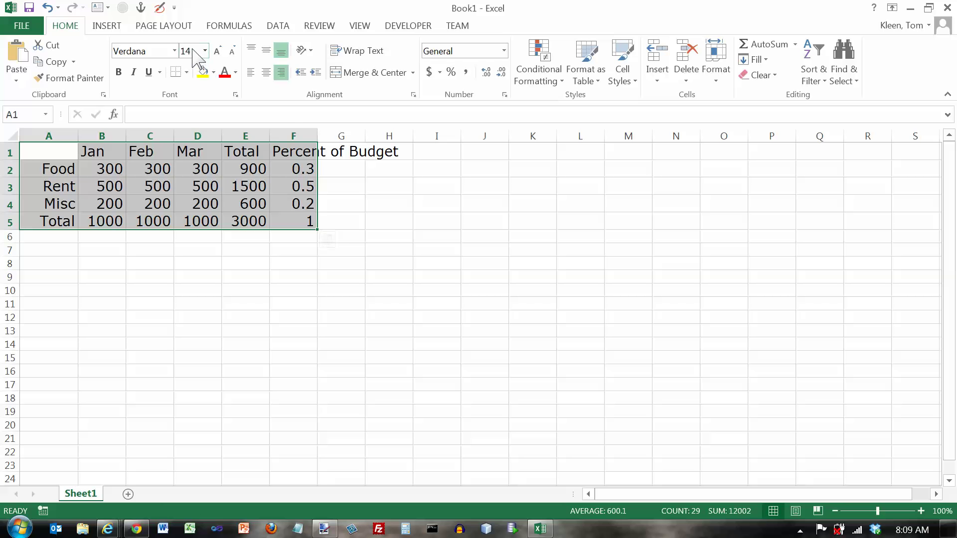
pyautogui.click(233, 51)
pyautogui.click(233, 50)
pyautogui.click(232, 51)
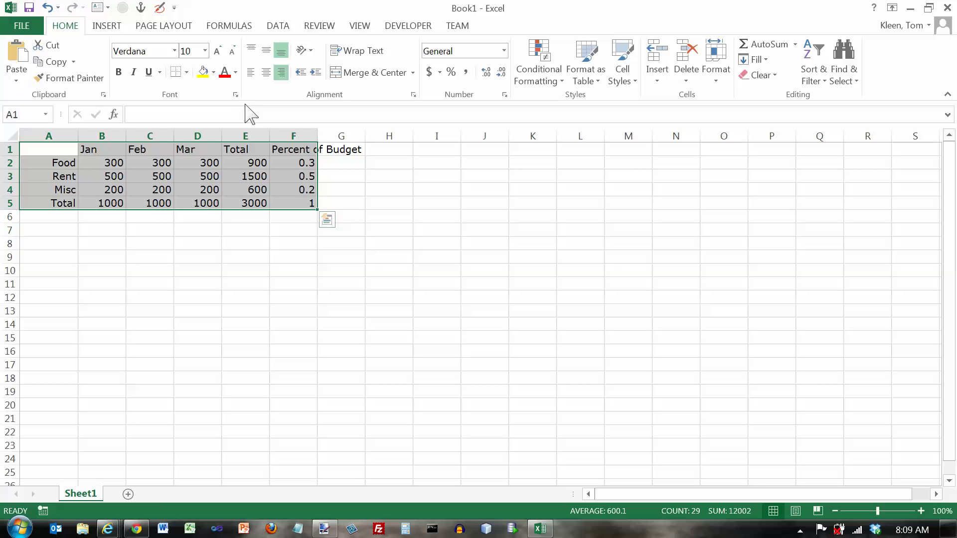
# Make the column headings in B1:F1 bold
pyautogui.moveTo(87, 149); pyautogui.dragTo(299, 150)
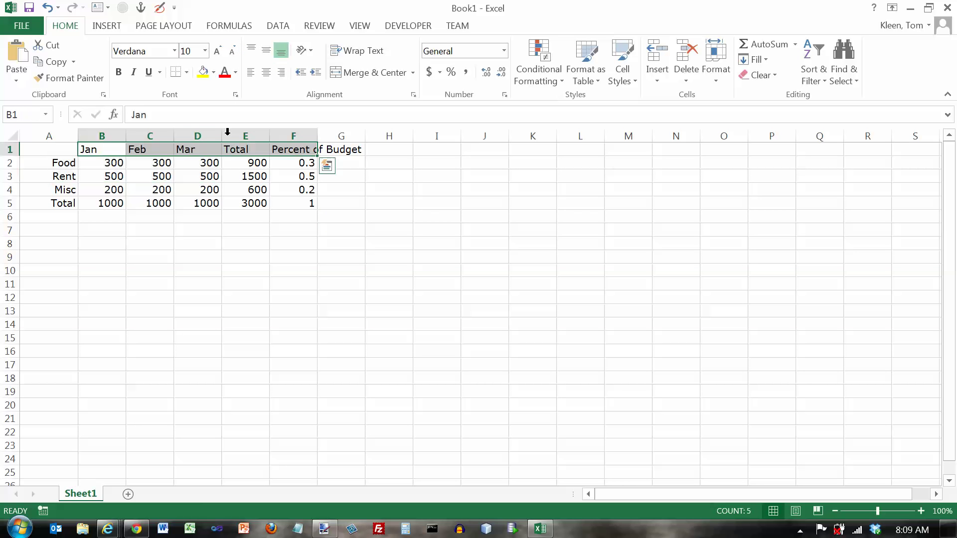
pyautogui.click(118, 72)
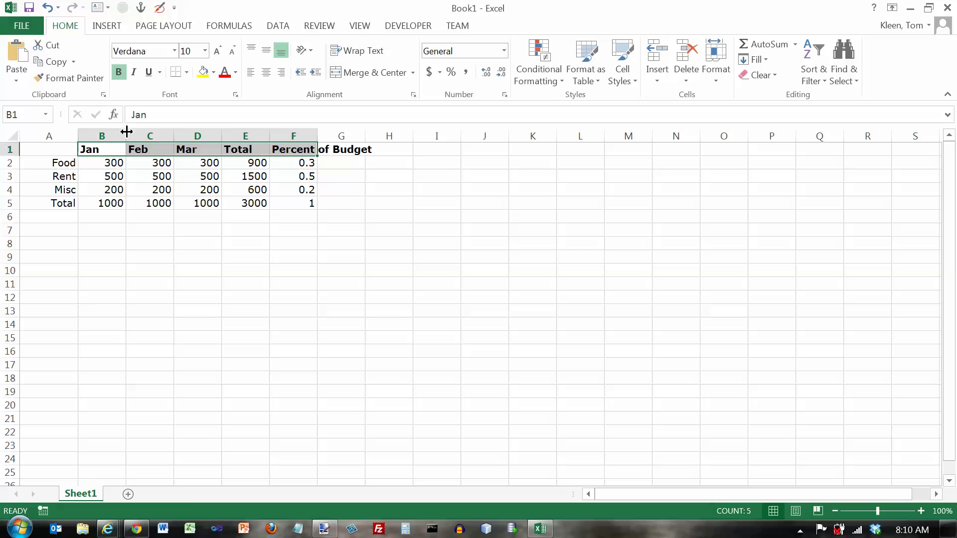
pyautogui.click(119, 73)
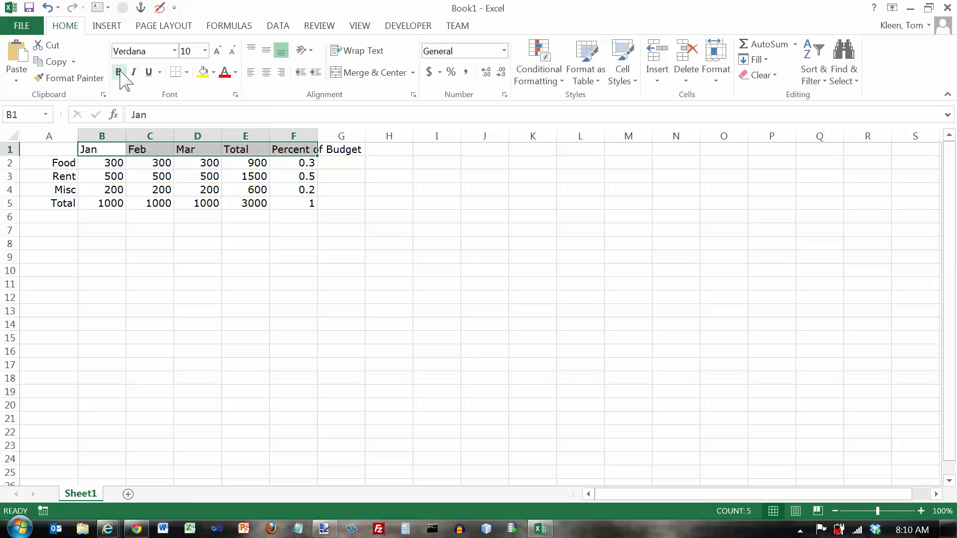
pyautogui.click(119, 73)
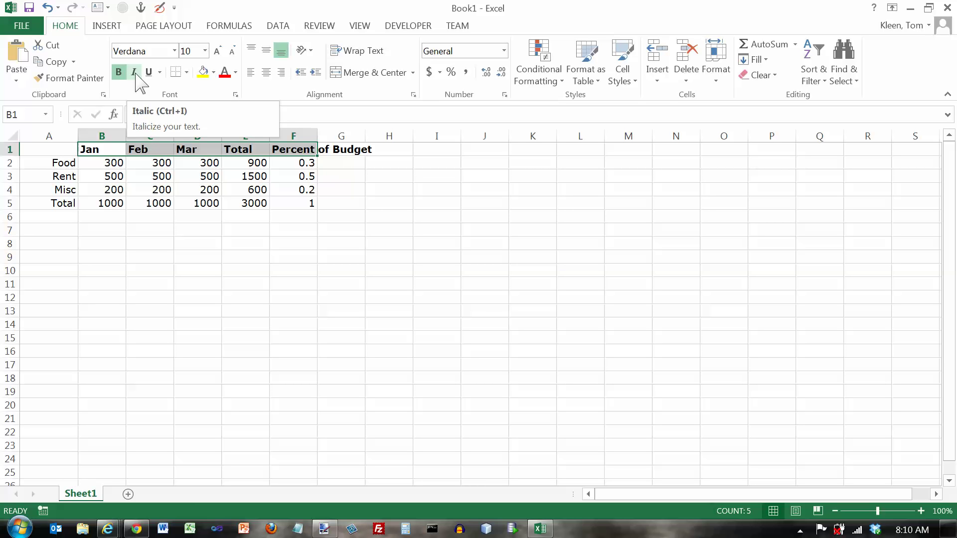
# Try italics on the headings in B1:F1, then give them a double underline instead
pyautogui.click(135, 72)
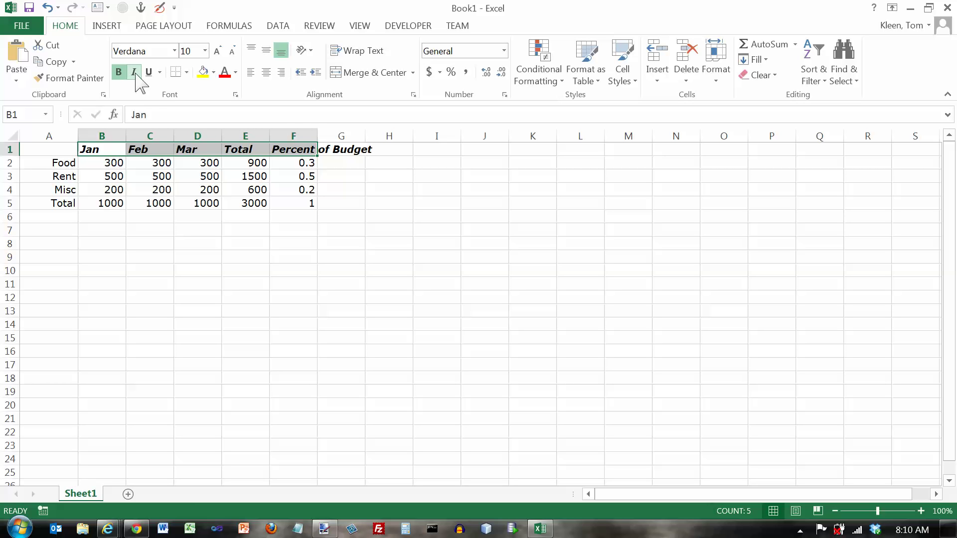
pyautogui.click(135, 73)
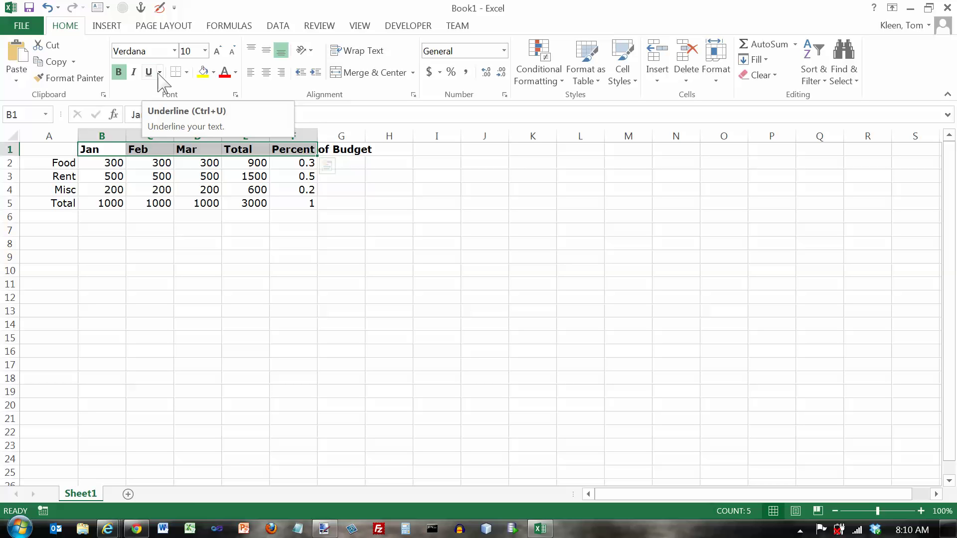
pyautogui.click(160, 73)
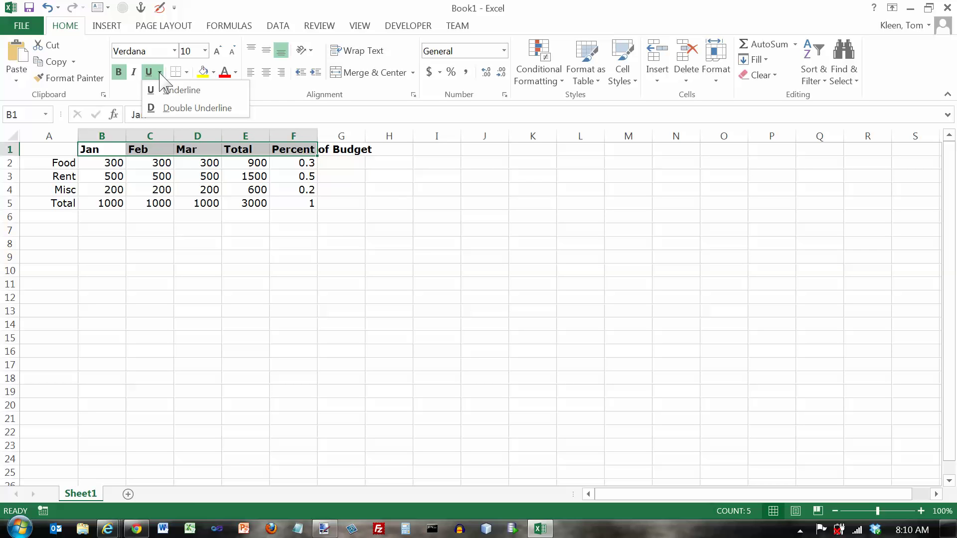
pyautogui.click(156, 118)
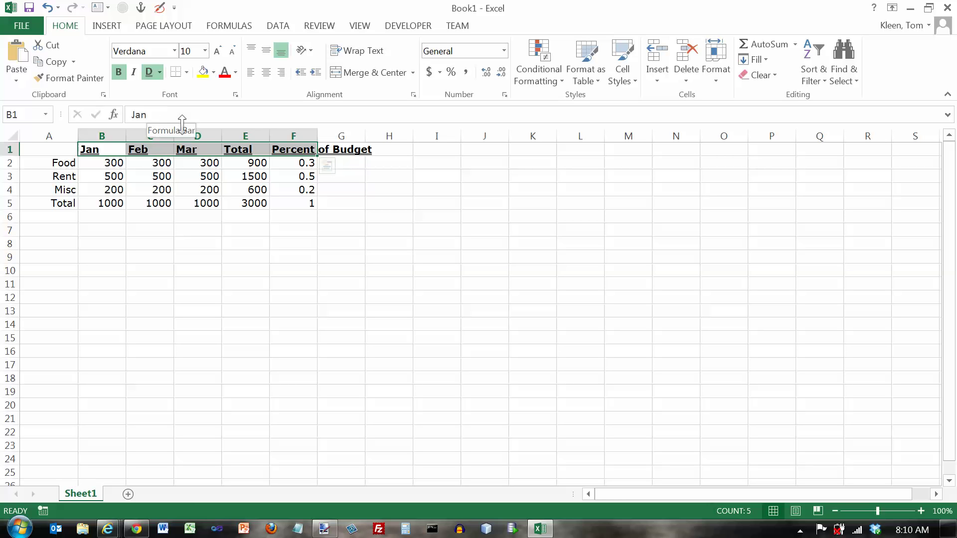
pyautogui.click(436, 149)
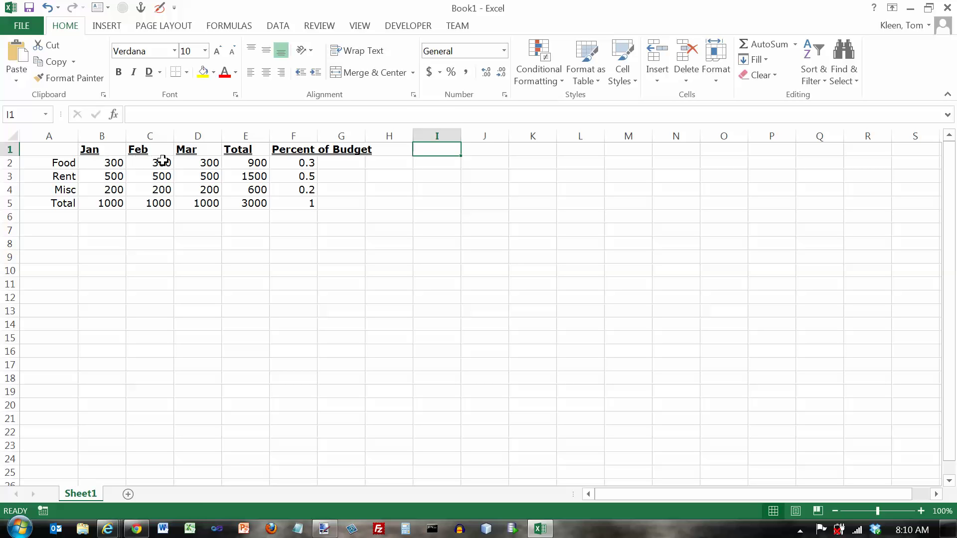
# Remove the double underline from the headings in B1:F1, keeping them bold
pyautogui.click(89, 152)
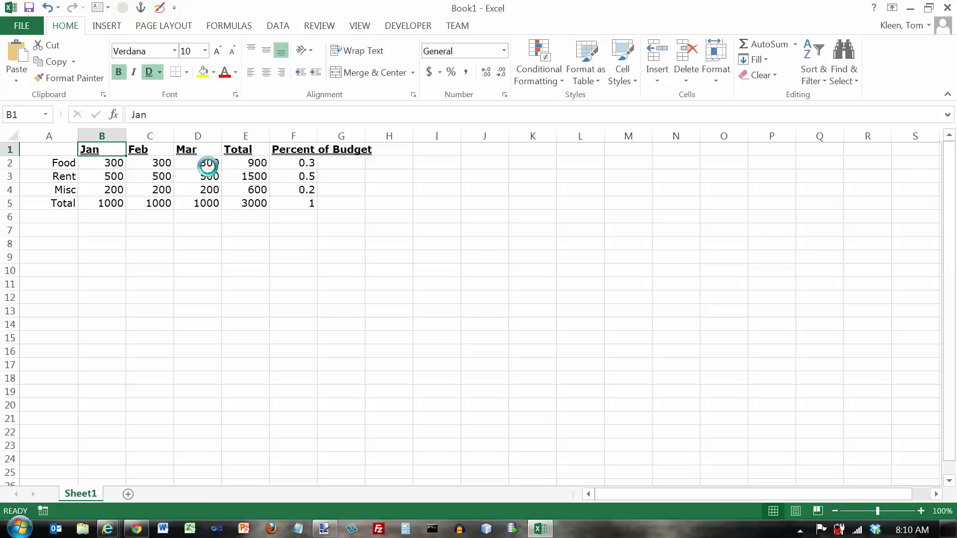
pyautogui.hotkey('ctrl', 'shift', 'Right')
pyautogui.hotkey('ctrl', 'u')
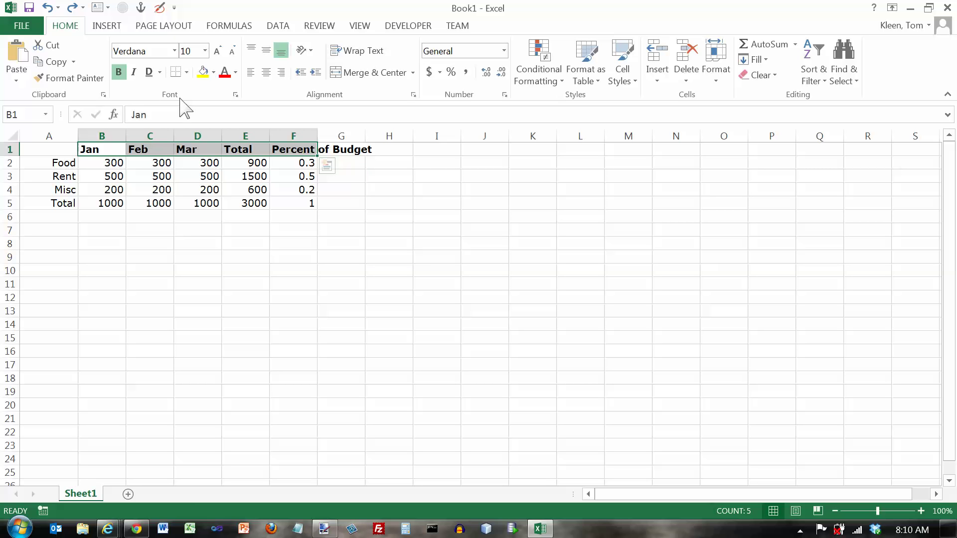
# Apply a Thick Box Border around the budget figures in B2:F5
pyautogui.click(116, 152)
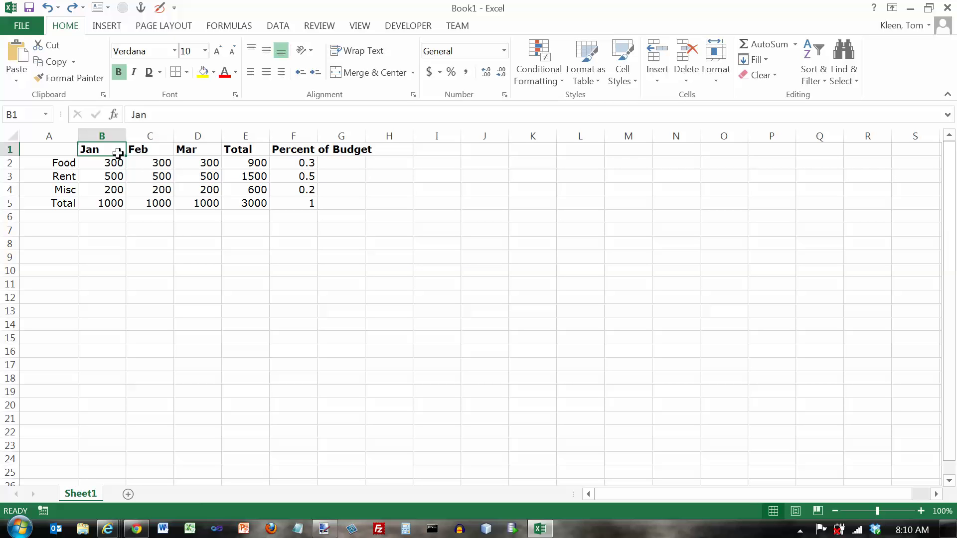
pyautogui.click(187, 73)
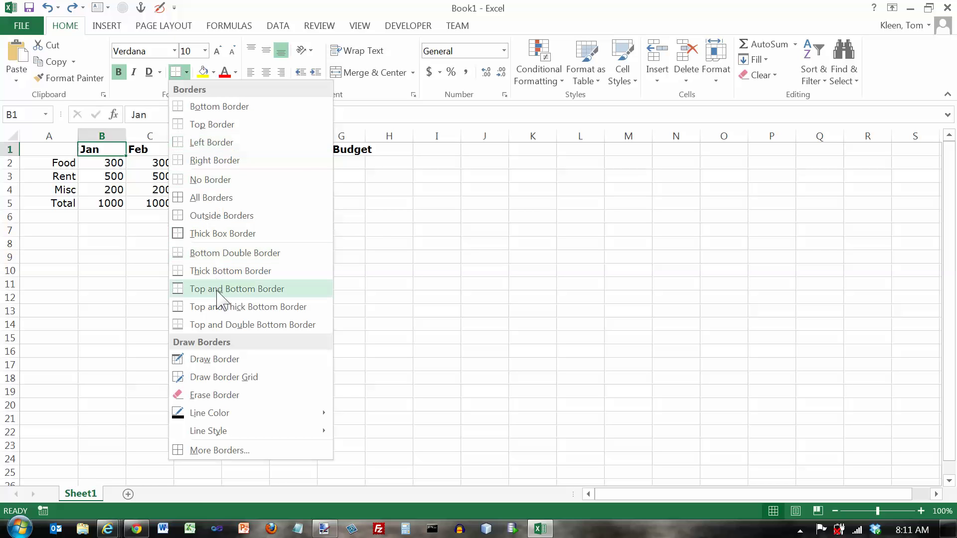
pyautogui.click(107, 166)
pyautogui.moveTo(101, 148); pyautogui.dragTo(177, 152)
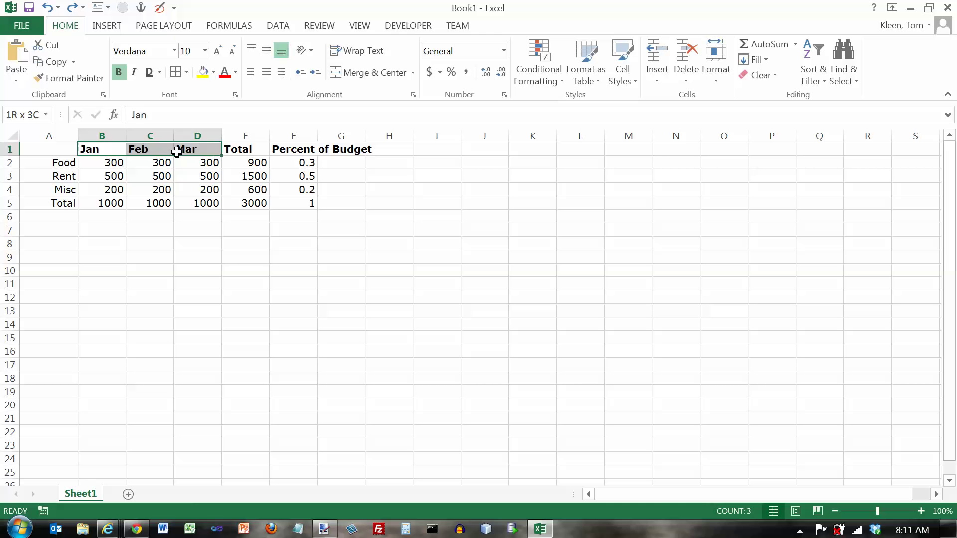
pyautogui.moveTo(113, 162); pyautogui.dragTo(289, 199)
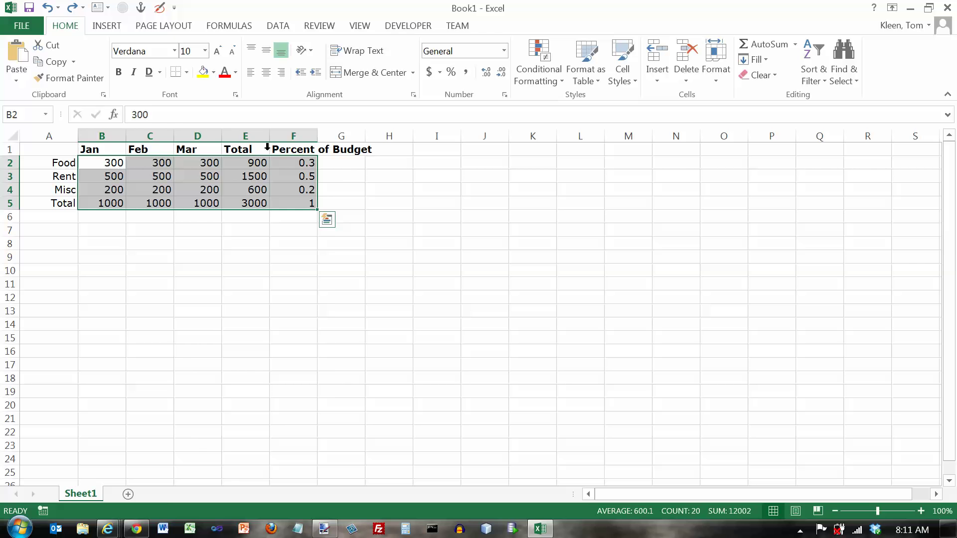
pyautogui.click(186, 72)
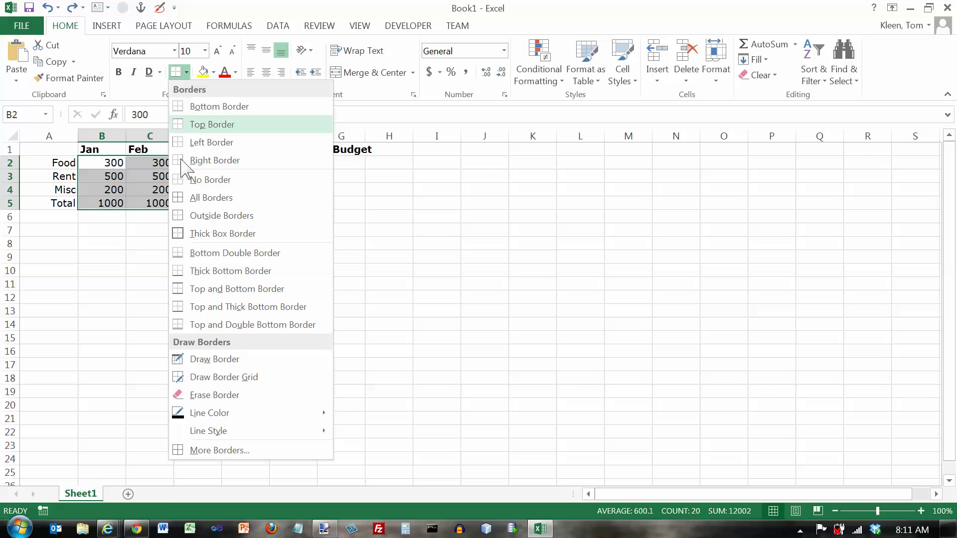
pyautogui.click(213, 234)
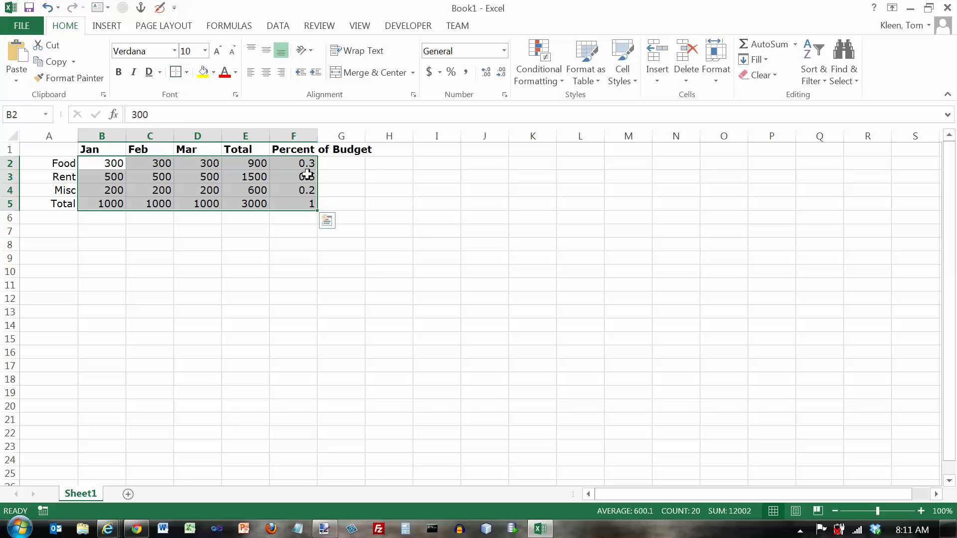
pyautogui.click(438, 192)
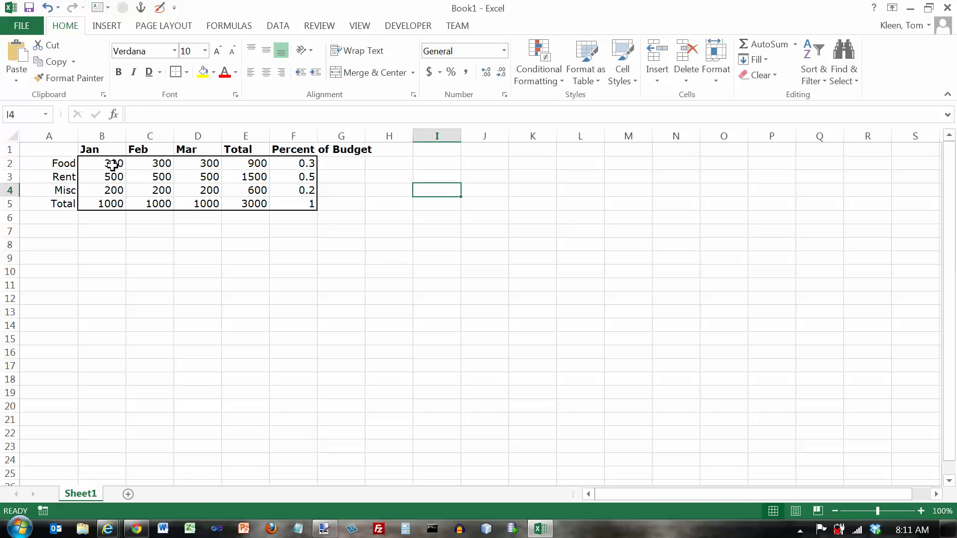
# Apply All Borders to the budget figures in B2:F5
pyautogui.moveTo(111, 165); pyautogui.dragTo(297, 207)
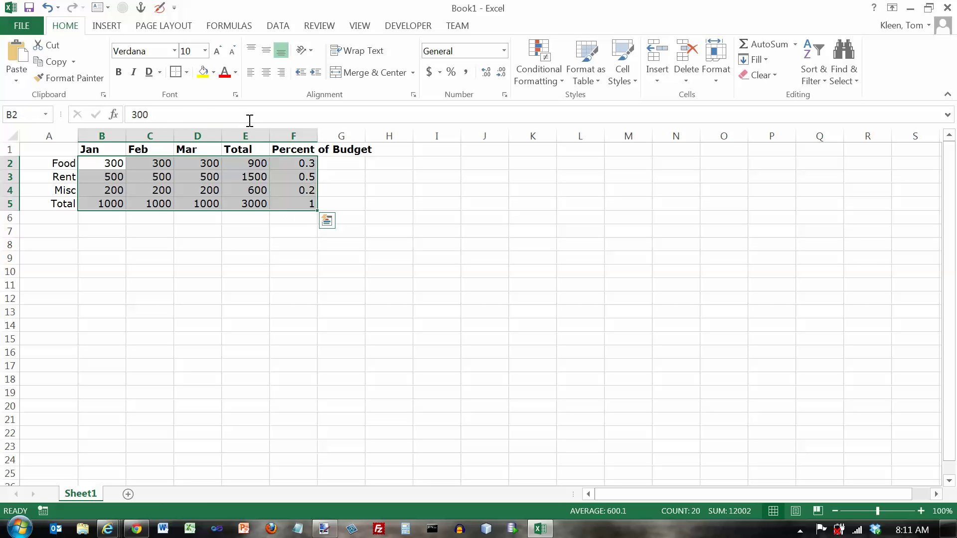
pyautogui.click(187, 72)
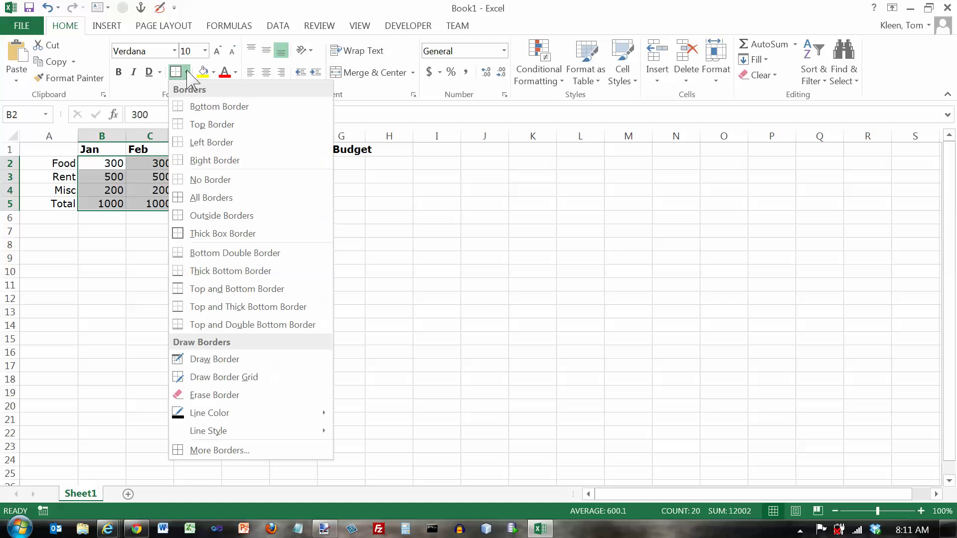
pyautogui.click(215, 199)
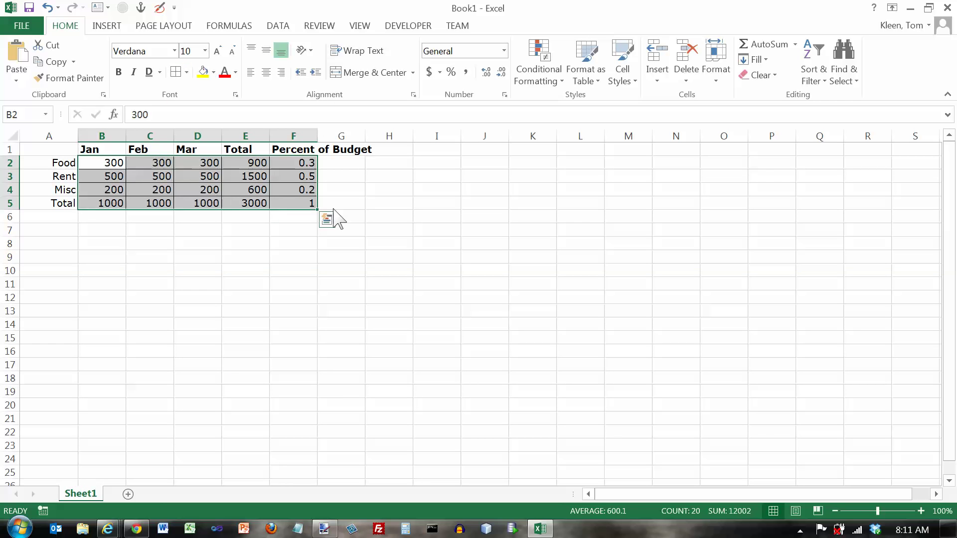
pyautogui.click(439, 177)
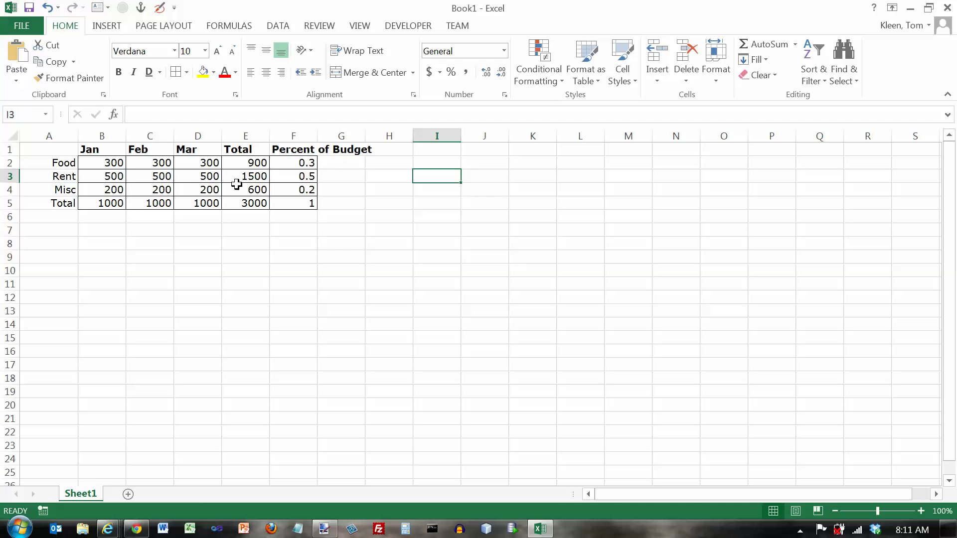
# Put a Thick Box Border around B2:F5 on top of the thin inner gridlines
pyautogui.moveTo(103, 163); pyautogui.dragTo(287, 203)
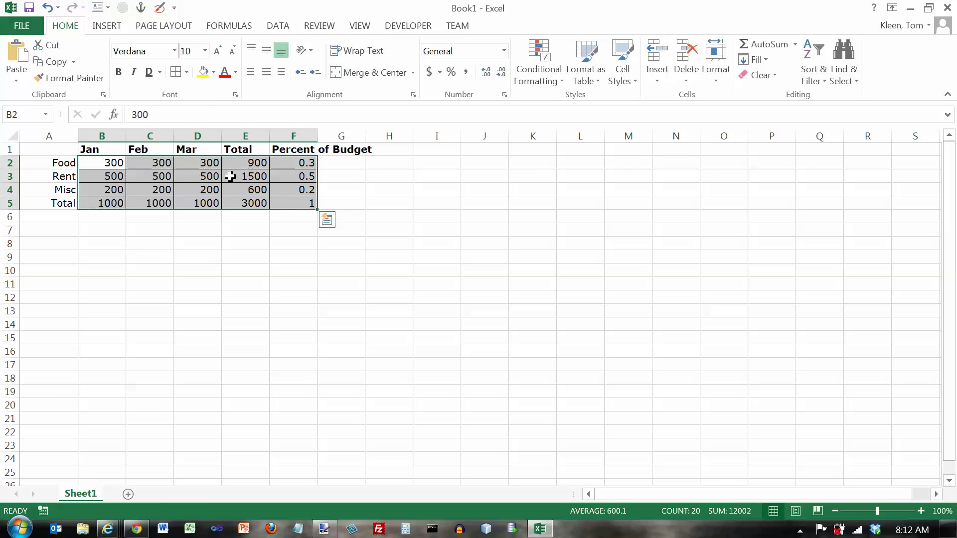
pyautogui.click(187, 73)
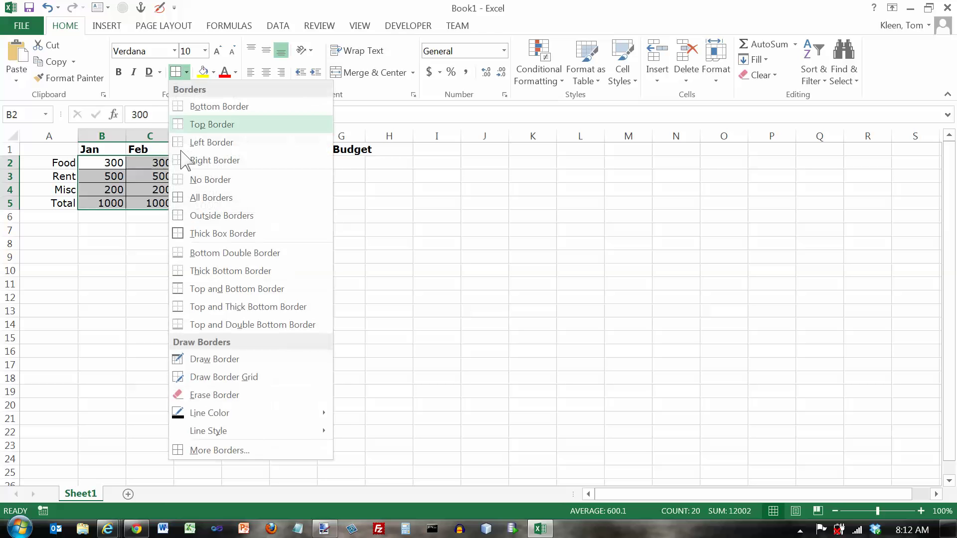
pyautogui.click(211, 238)
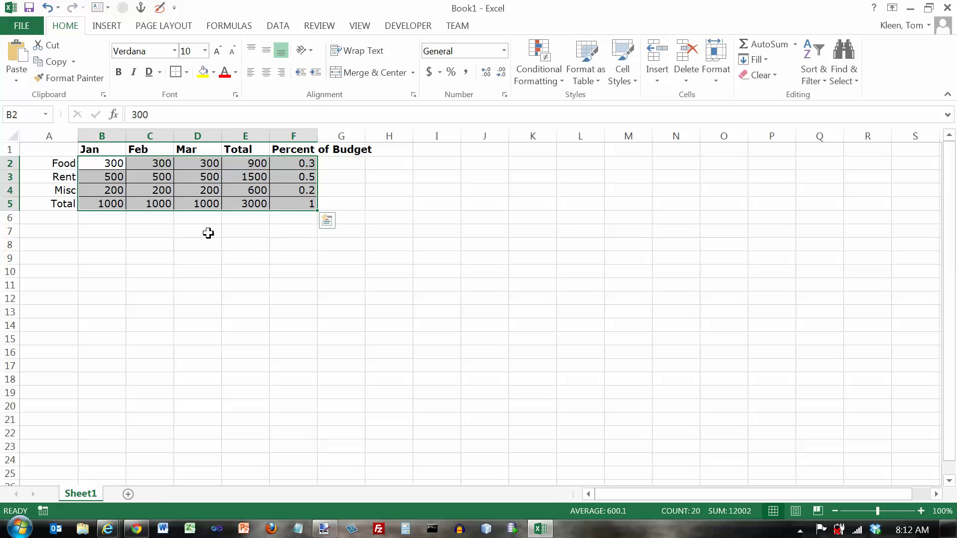
pyautogui.click(403, 191)
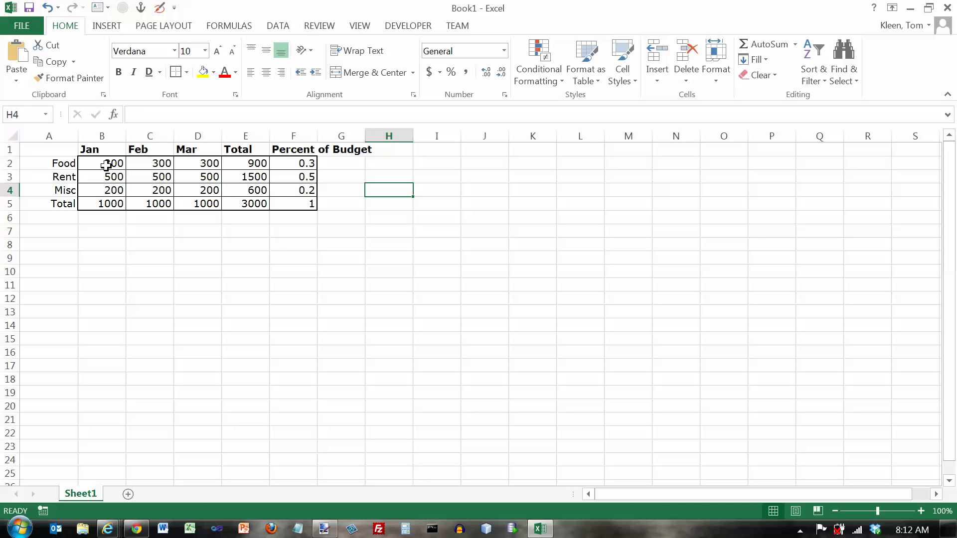
# Open the Format Cells settings for B2:F5 and review the number, alignment, font, border, fill and protection options
pyautogui.moveTo(106, 163); pyautogui.dragTo(301, 206)
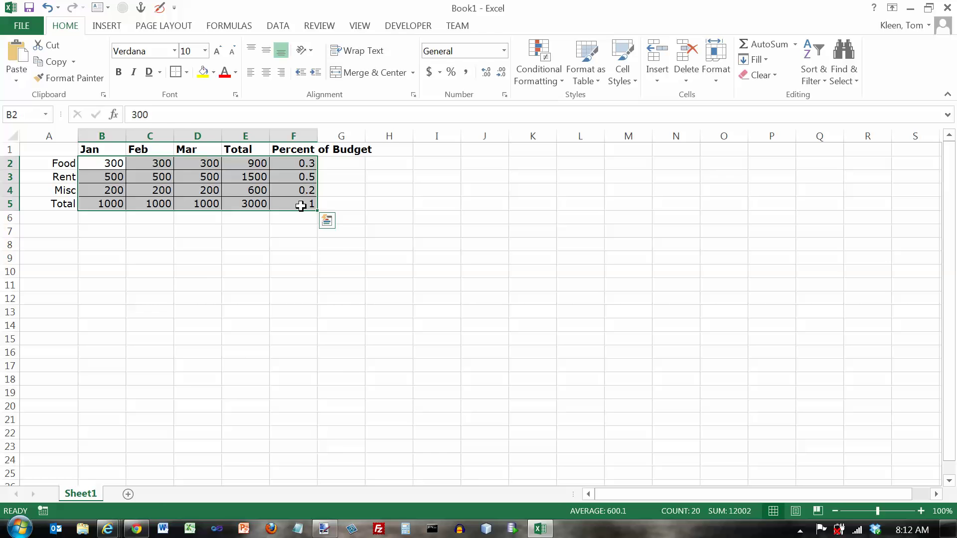
pyautogui.click(186, 72)
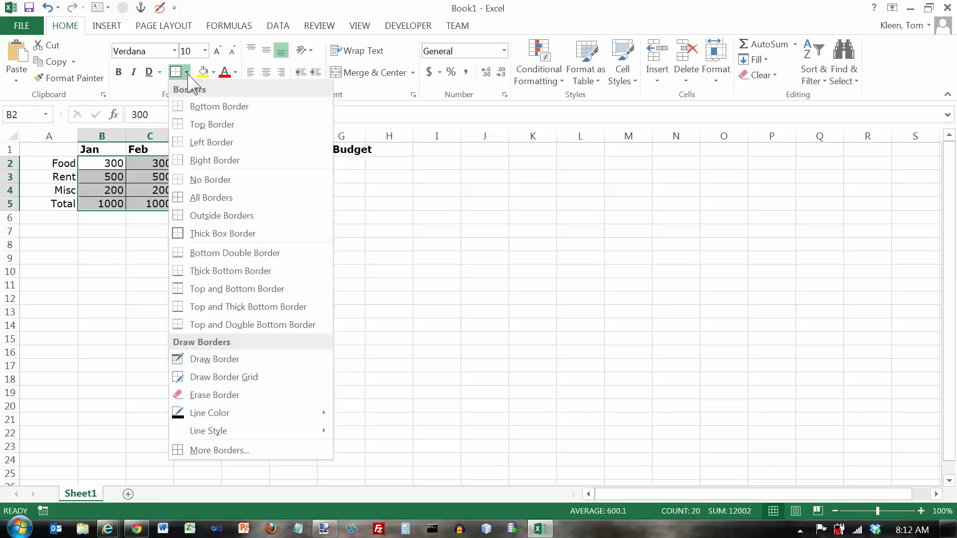
pyautogui.click(223, 451)
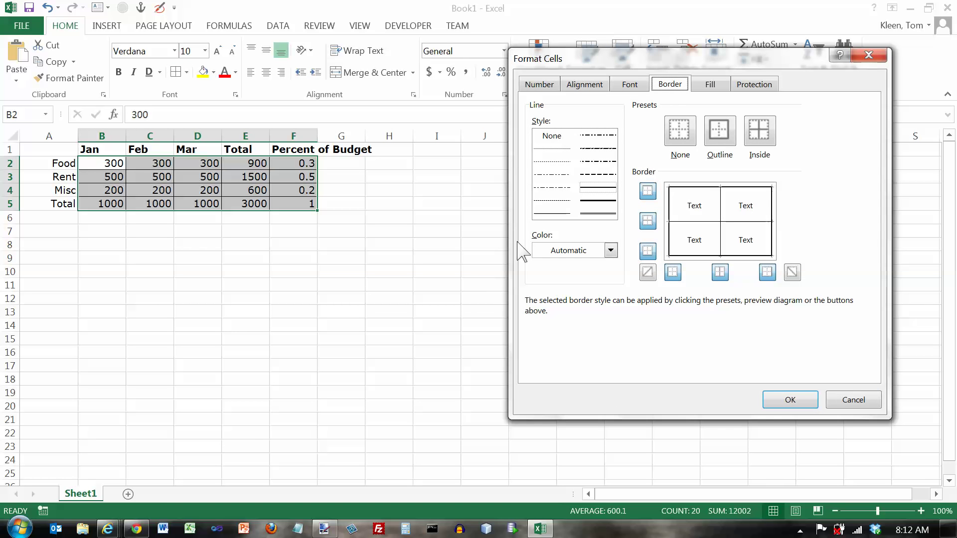
pyautogui.moveTo(654, 58); pyautogui.dragTo(486, 60)
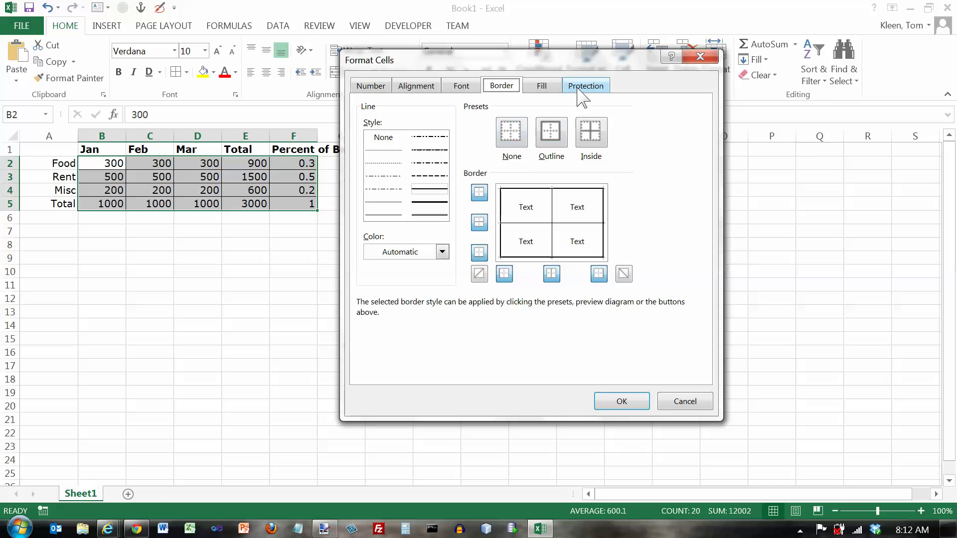
pyautogui.moveTo(429, 62); pyautogui.dragTo(610, 92)
pyautogui.click(566, 120)
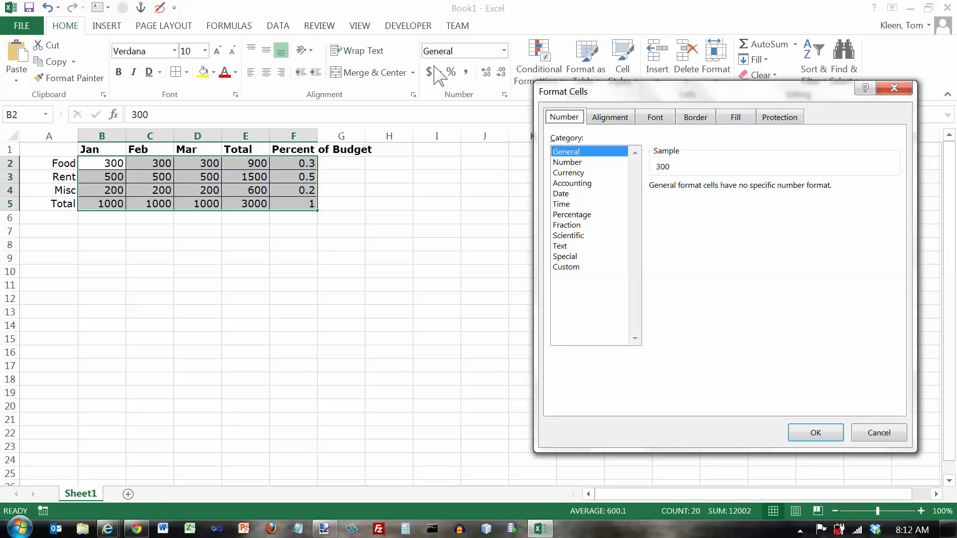
pyautogui.click(603, 119)
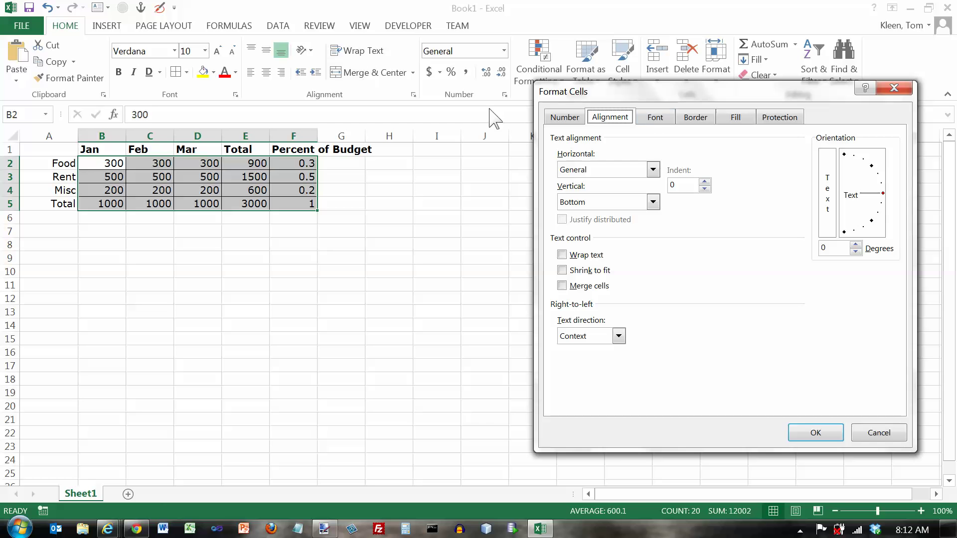
pyautogui.click(656, 119)
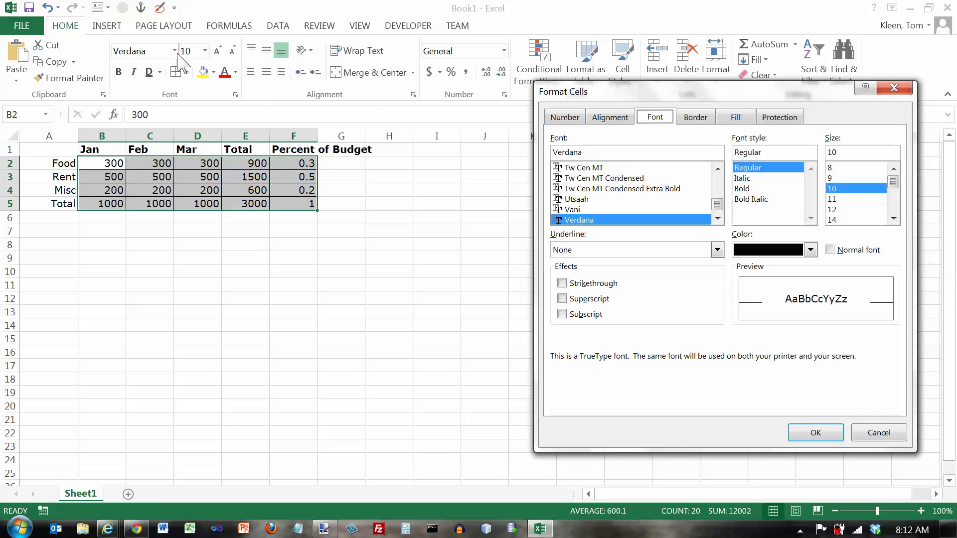
pyautogui.click(698, 122)
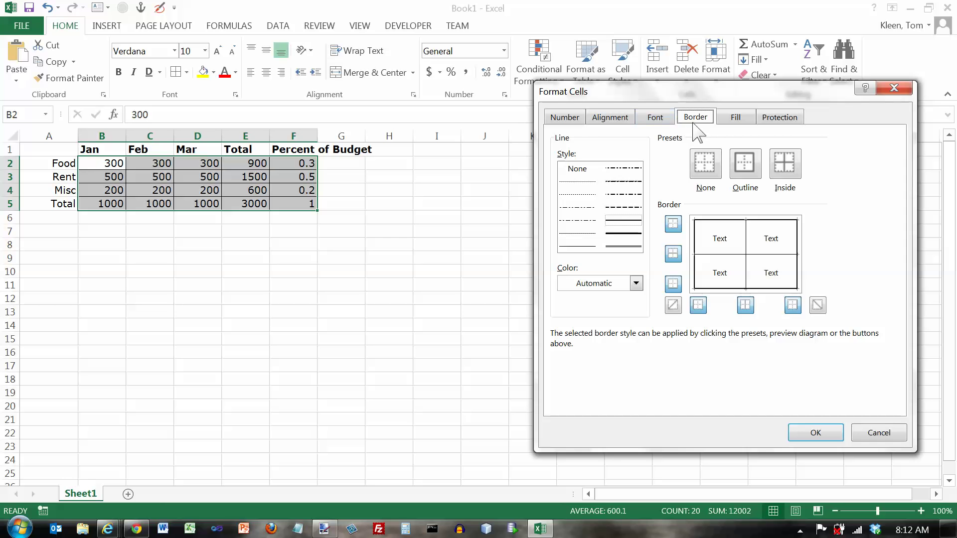
pyautogui.click(737, 118)
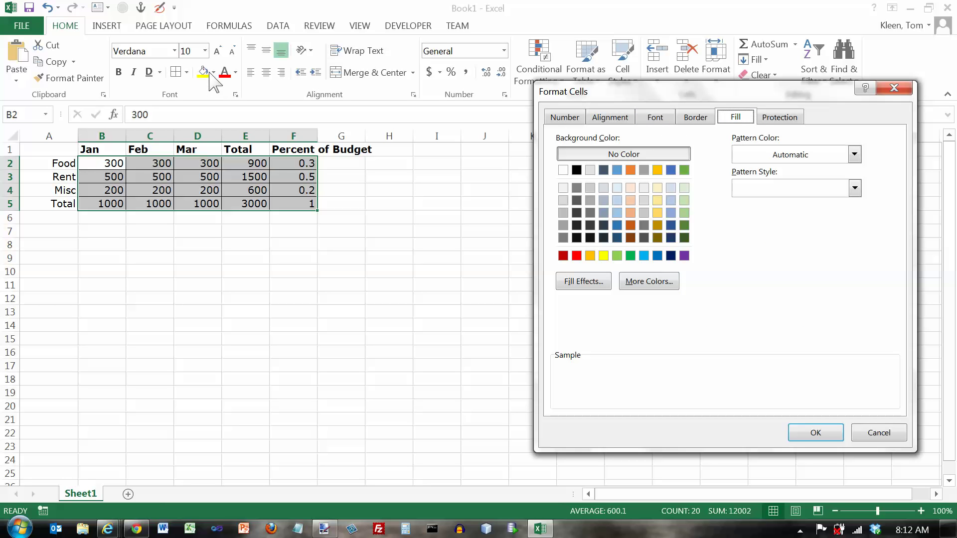
pyautogui.click(776, 119)
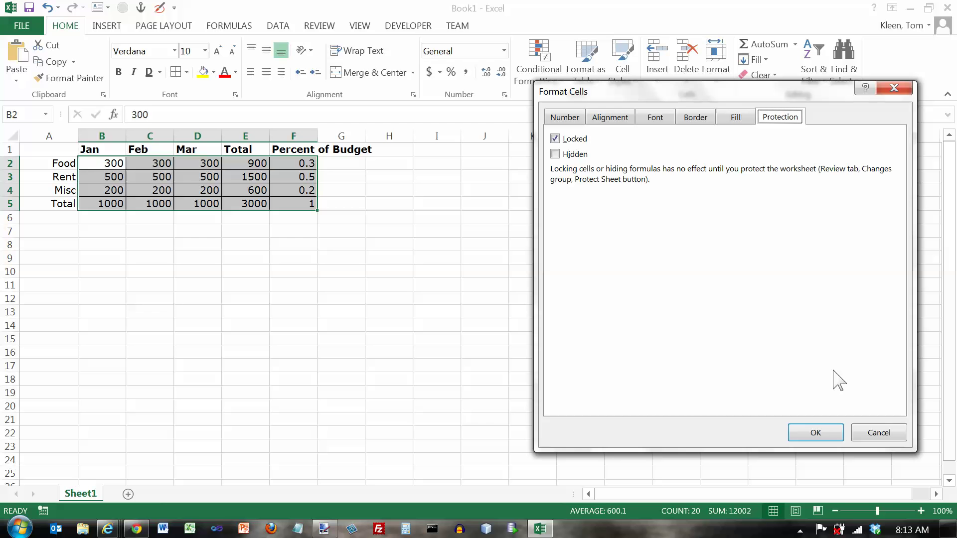
# Set the outline of B2:F5 to a green dash-dot line on all four outer edges
pyautogui.click(693, 120)
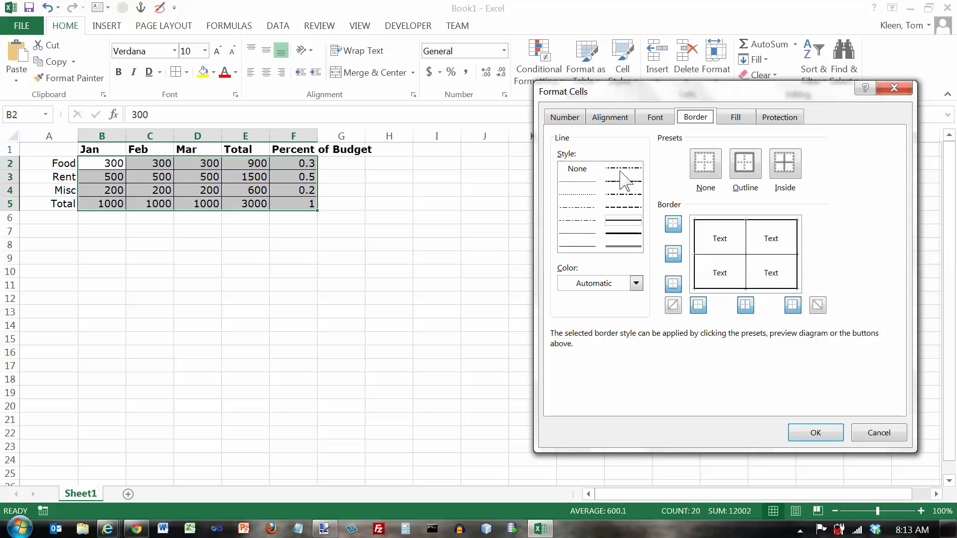
pyautogui.click(629, 194)
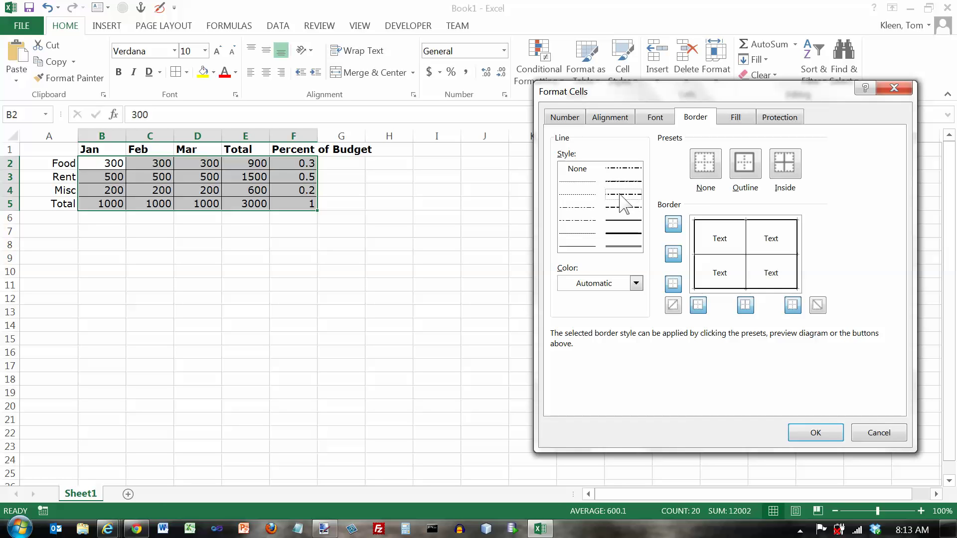
pyautogui.click(636, 283)
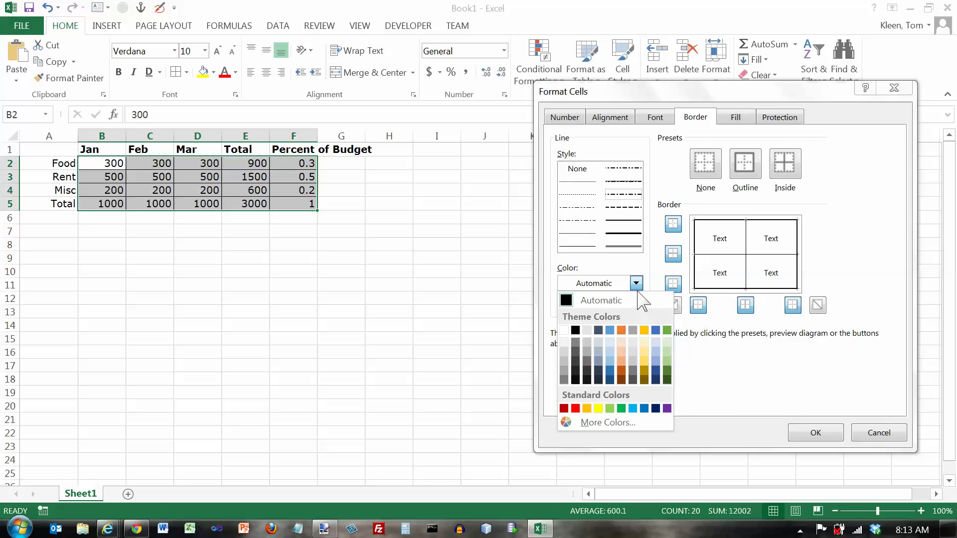
pyautogui.click(621, 408)
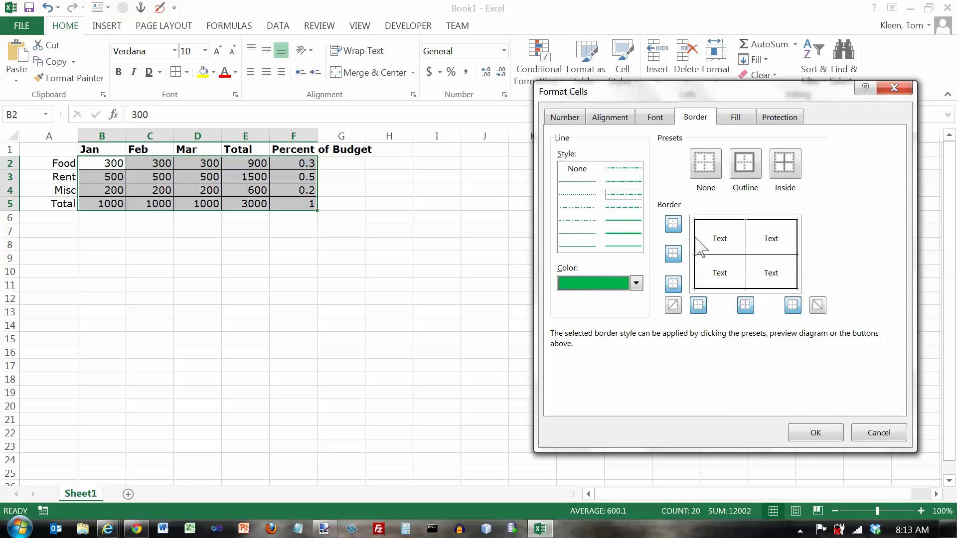
pyautogui.click(731, 221)
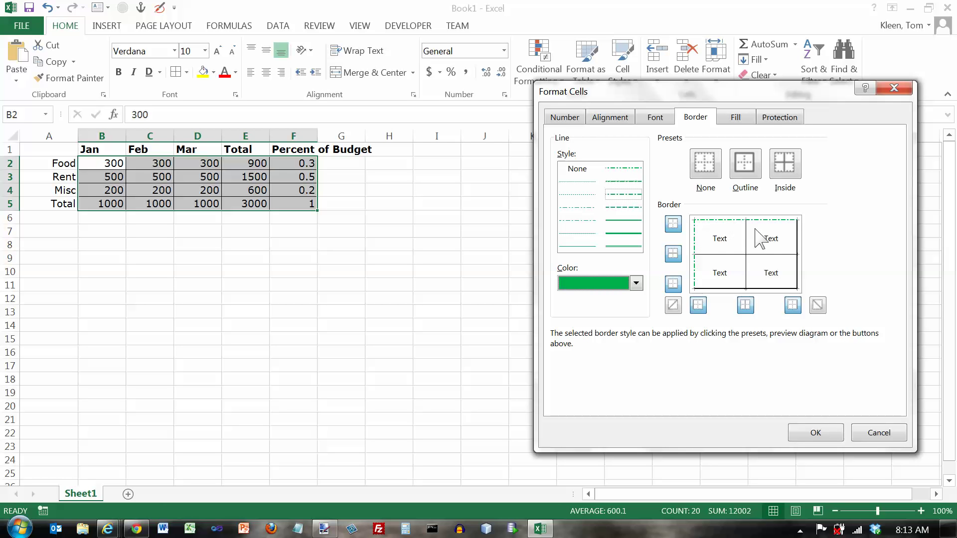
pyautogui.click(796, 247)
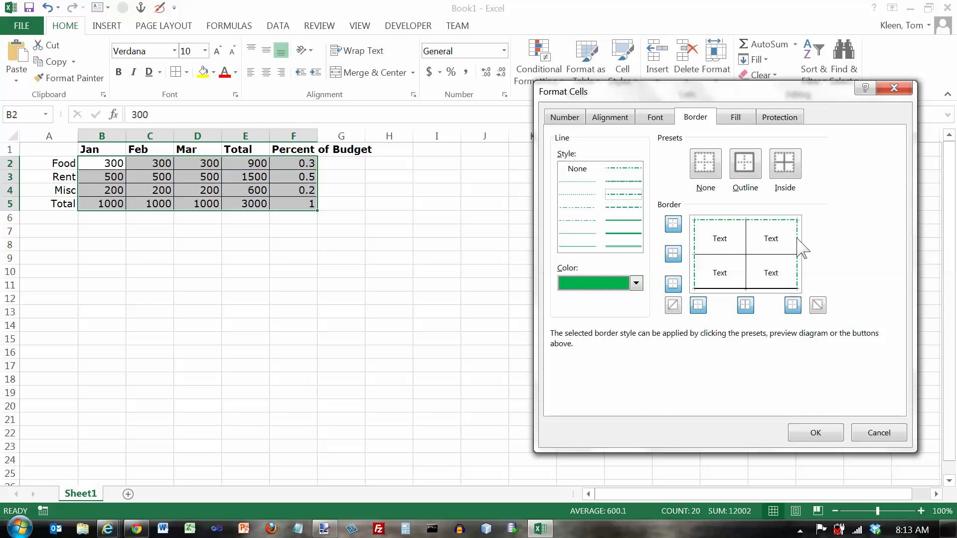
pyautogui.click(776, 289)
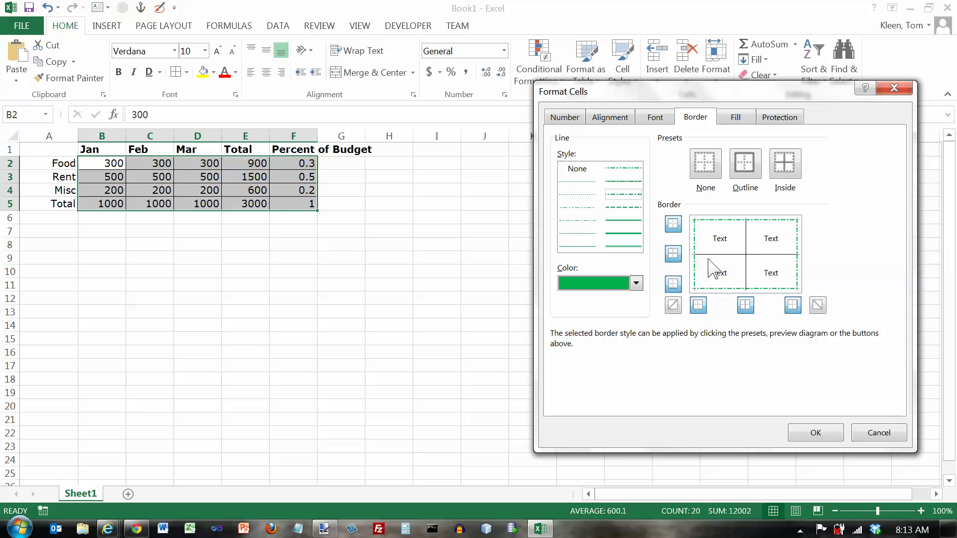
# Set the inner horizontal and vertical borders of B2:F5 to a thin solid red line and apply the border settings
pyautogui.click(636, 284)
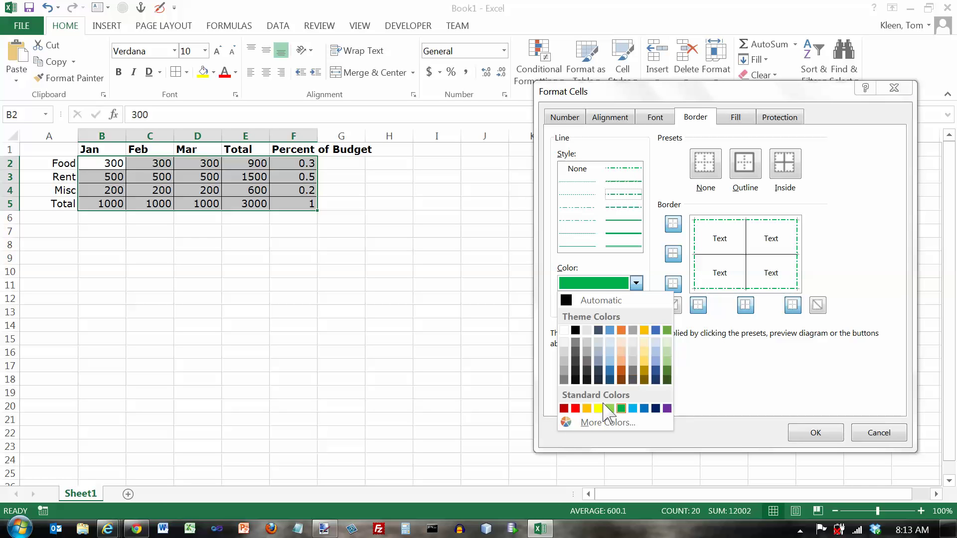
pyautogui.click(576, 409)
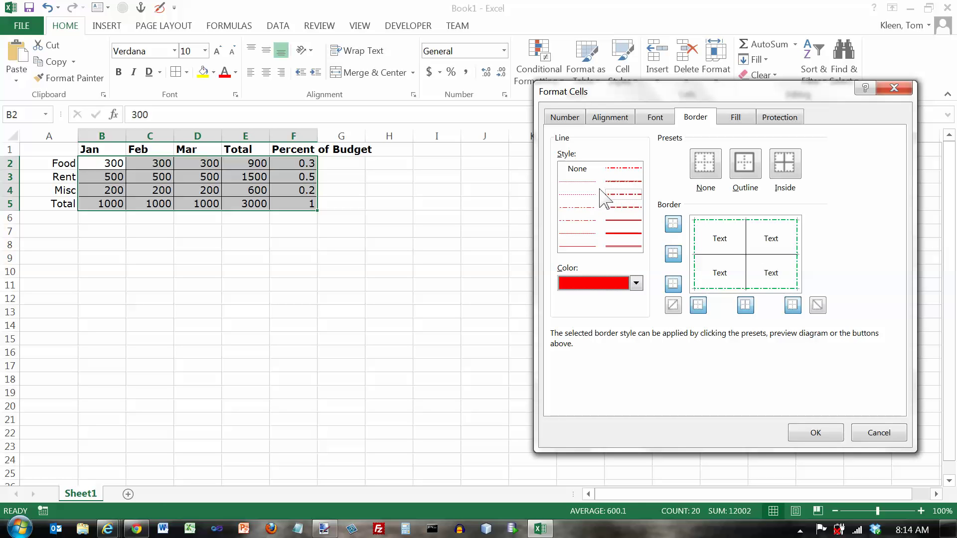
pyautogui.click(578, 245)
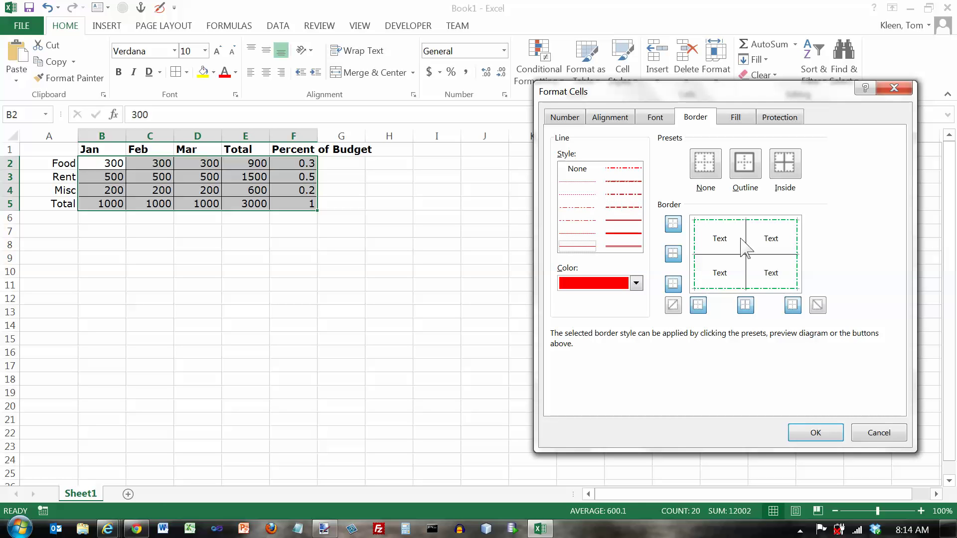
pyautogui.click(747, 237)
pyautogui.click(757, 255)
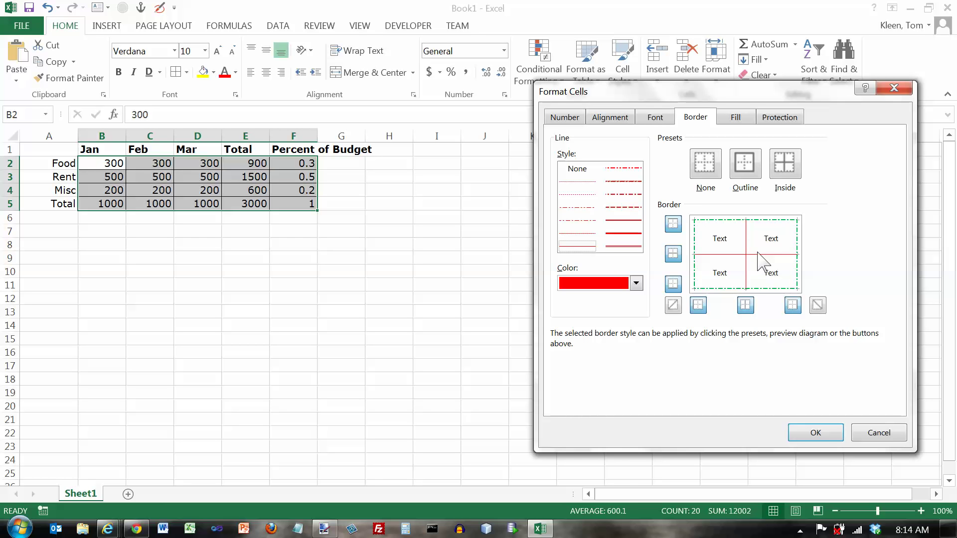
pyautogui.click(818, 433)
pyautogui.click(450, 192)
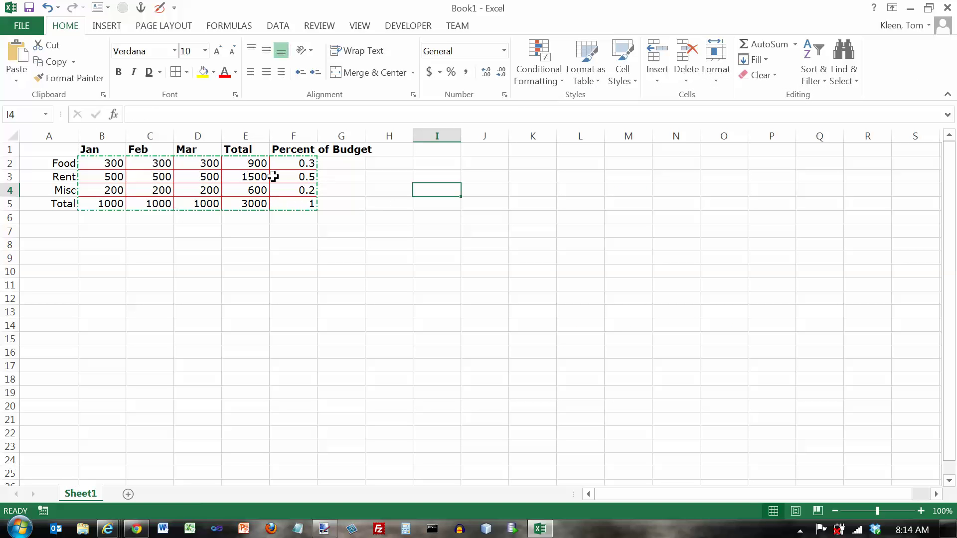
# Reopen the detailed border settings for B2:F5, check the line style, colour and preview, and close them
pyautogui.moveTo(107, 162); pyautogui.dragTo(293, 199)
pyautogui.hotkey('ctrl', 'v')
pyautogui.click(186, 73)
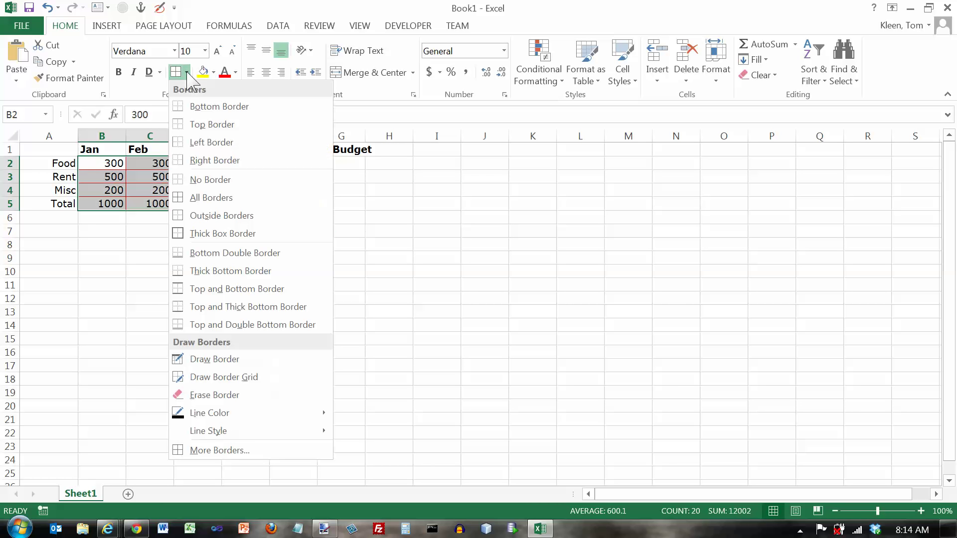
pyautogui.click(249, 451)
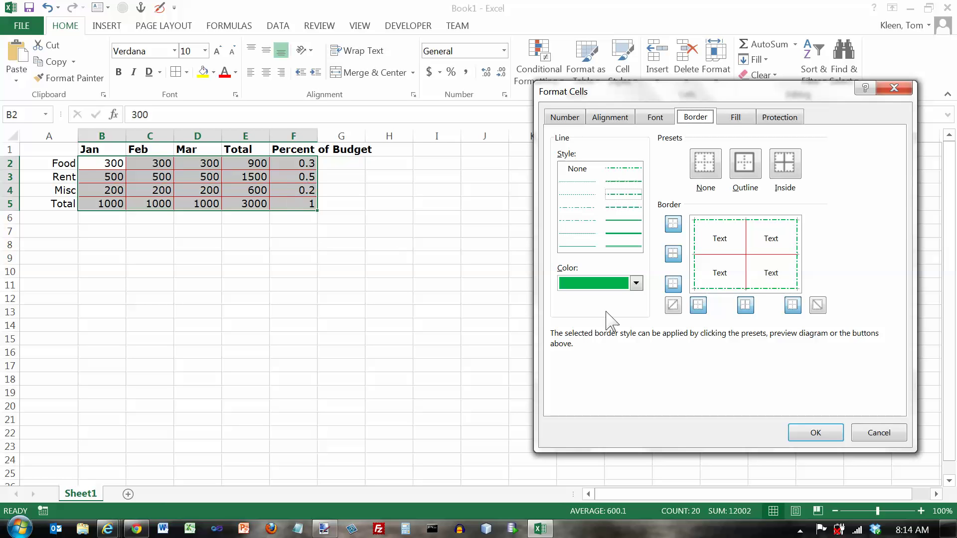
pyautogui.click(822, 432)
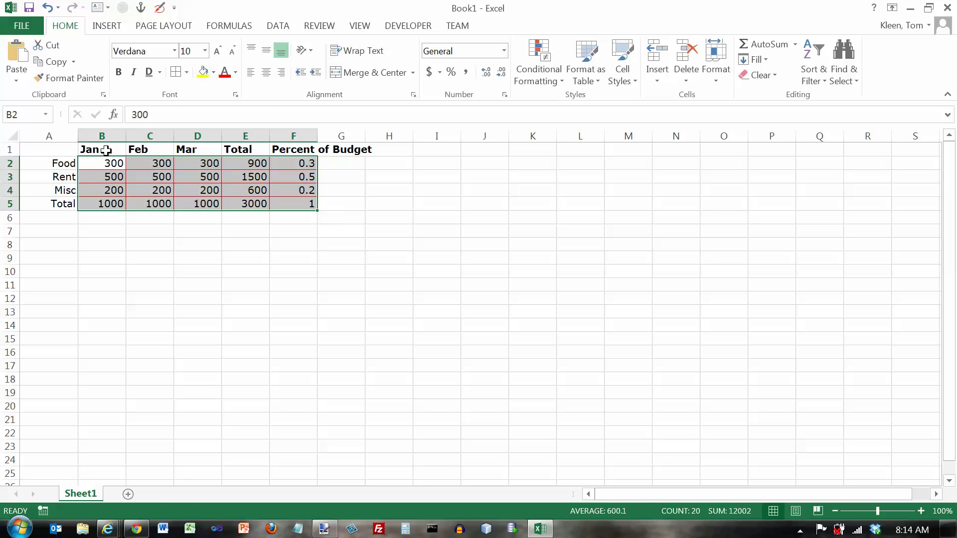
# Fill the heading cells B1:F1 with a custom white, RGB 255, 255, 255
pyautogui.hotkey('ctrl', 'c')
pyautogui.moveTo(107, 151); pyautogui.dragTo(293, 149)
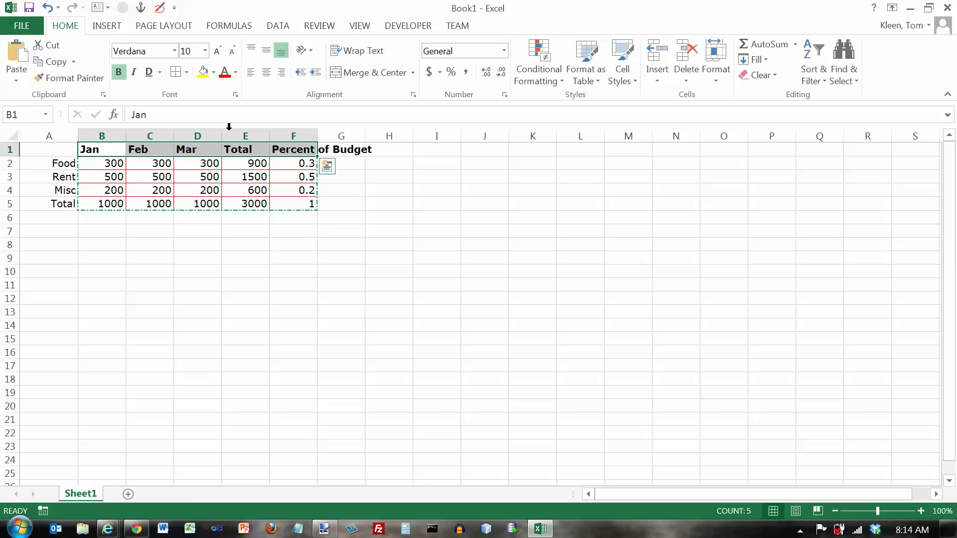
pyautogui.click(215, 73)
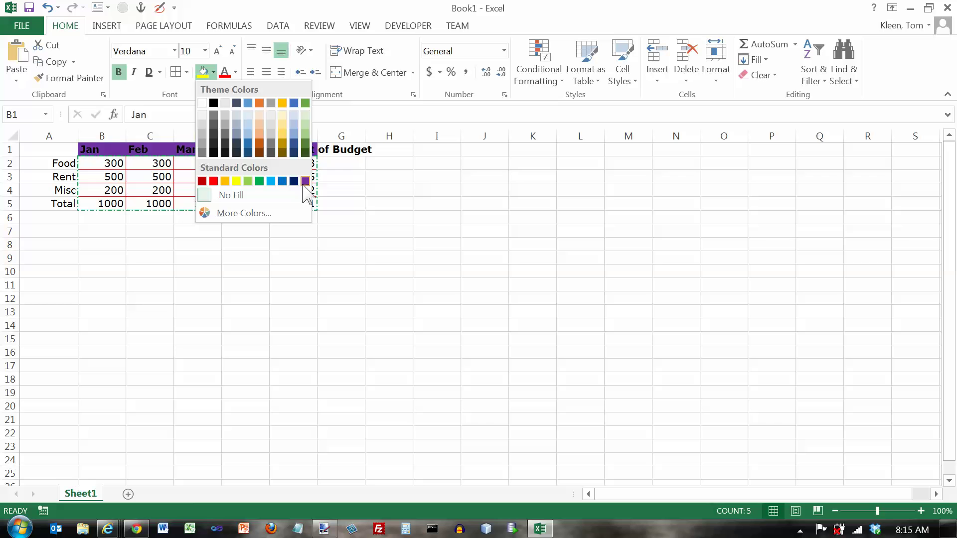
pyautogui.click(244, 213)
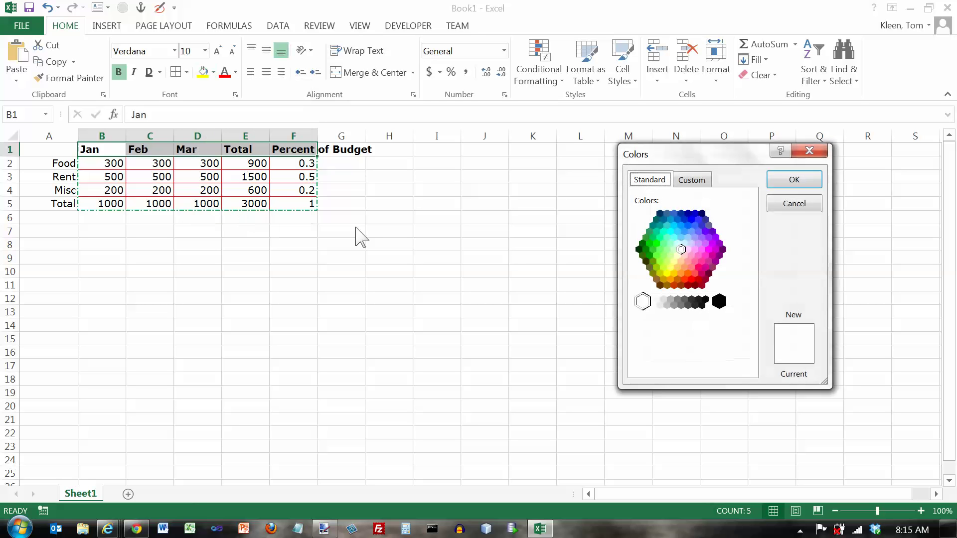
pyautogui.moveTo(643, 159); pyautogui.dragTo(463, 120)
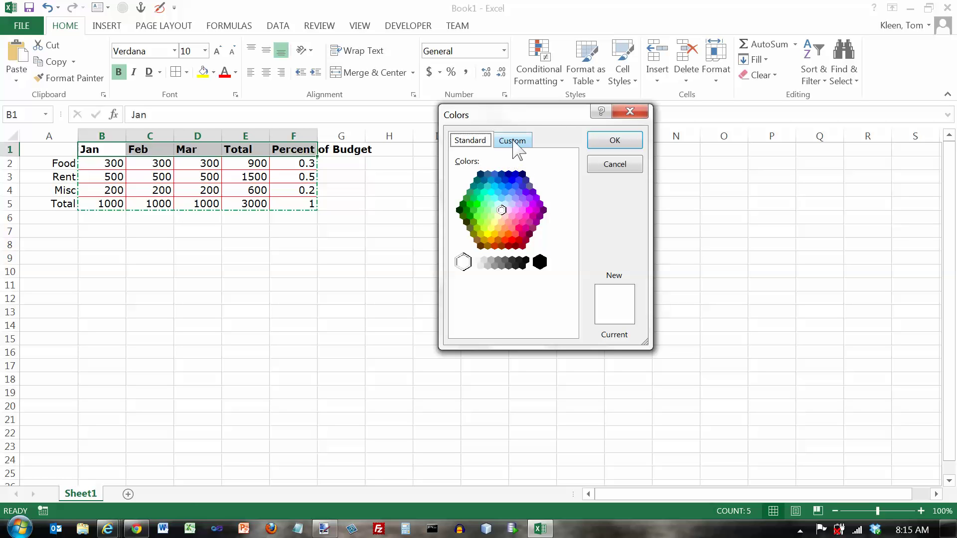
pyautogui.click(514, 142)
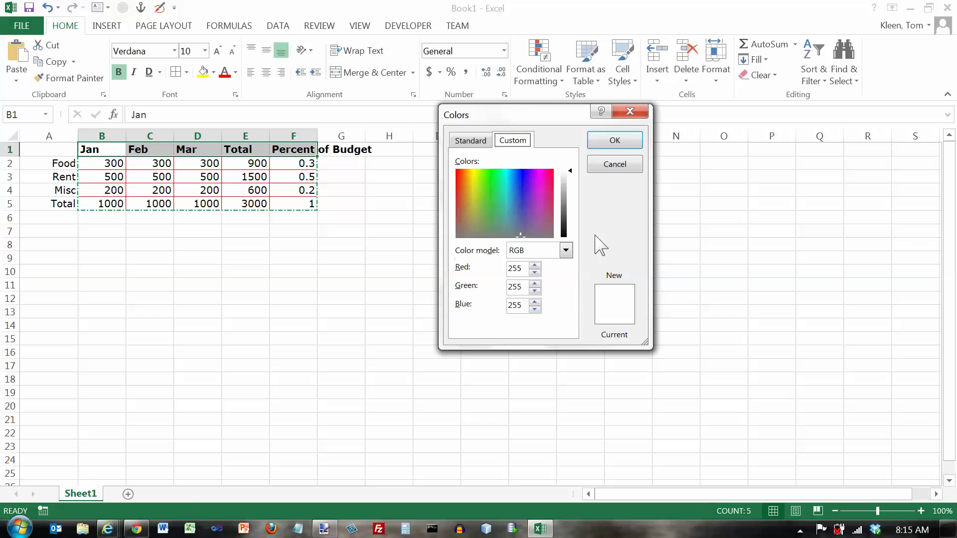
pyautogui.click(615, 140)
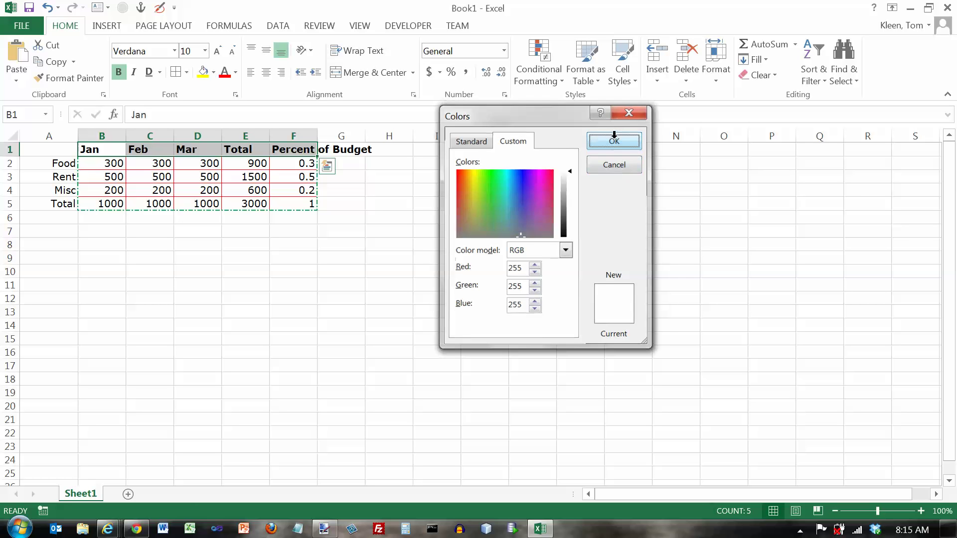
# Fill the heading cells B1:F1 with the lightest blue theme shade and deselect them
pyautogui.moveTo(112, 150); pyautogui.dragTo(305, 152)
pyautogui.click(214, 72)
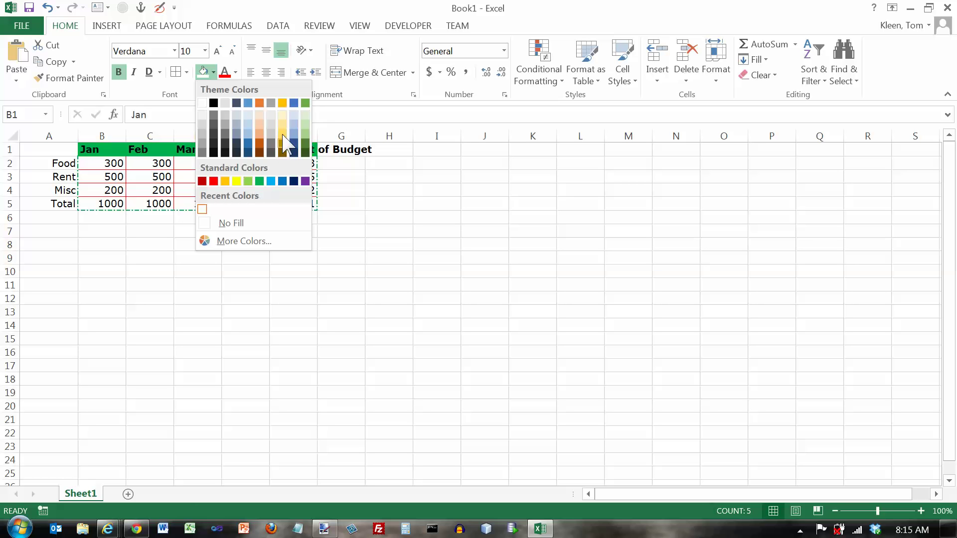
pyautogui.click(248, 115)
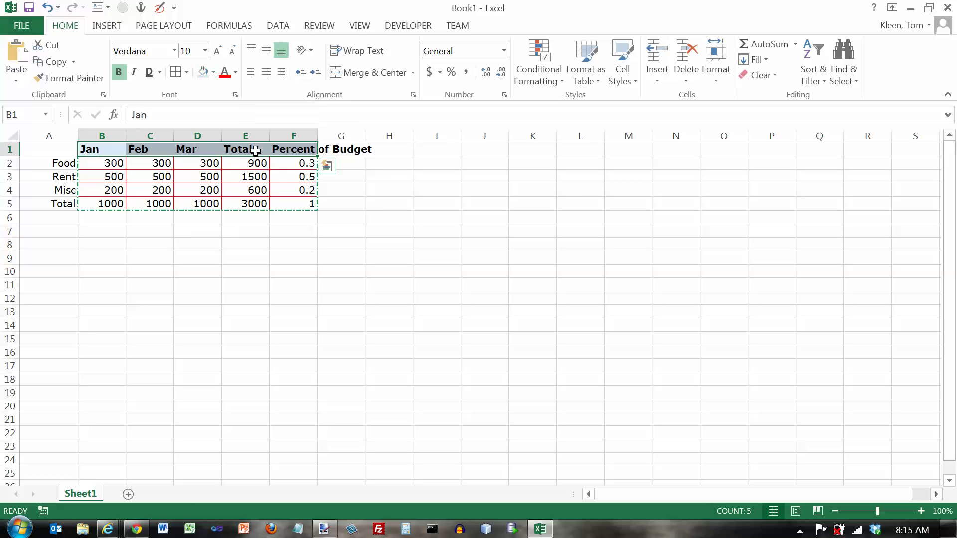
pyautogui.click(468, 194)
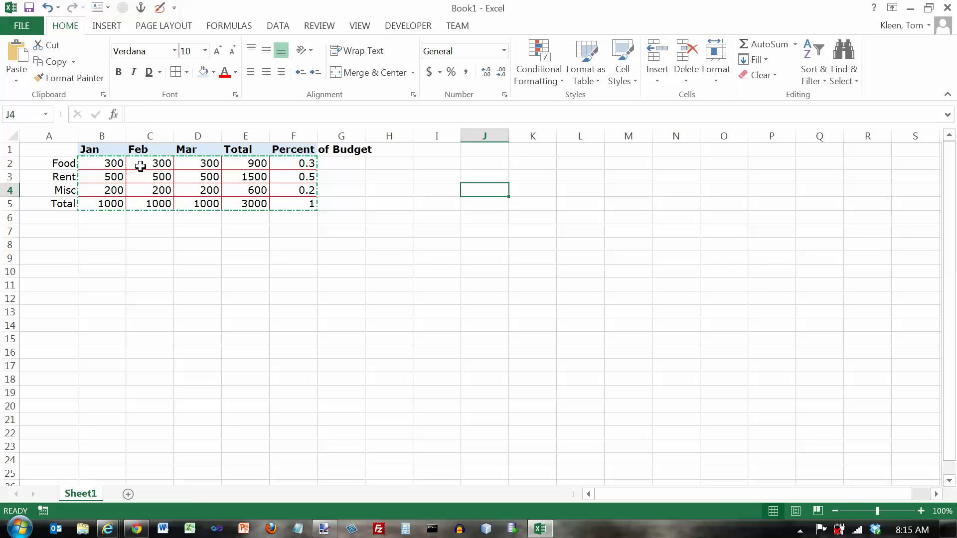
# Set the font colour of the headings in B1:F1 to the standard green
pyautogui.moveTo(108, 151); pyautogui.dragTo(289, 149)
pyautogui.click(236, 72)
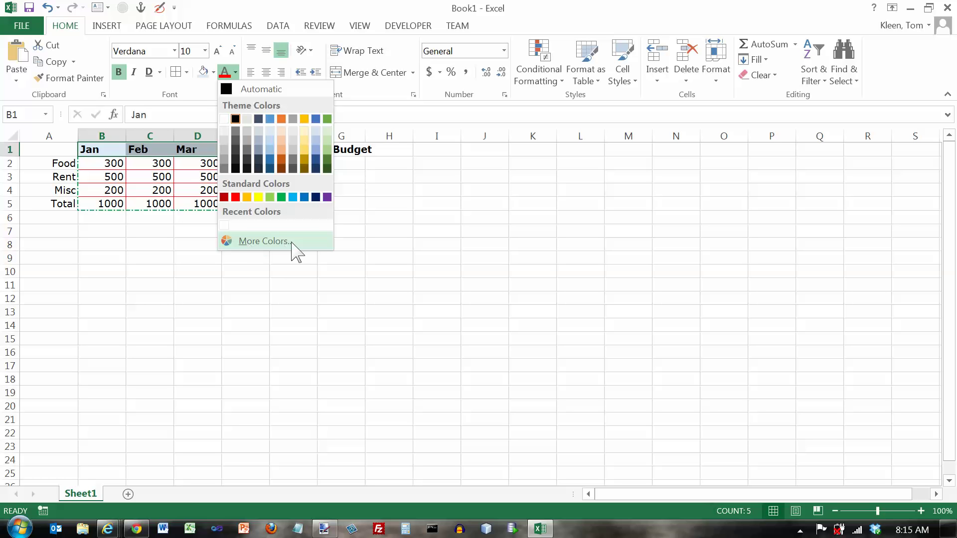
pyautogui.click(281, 197)
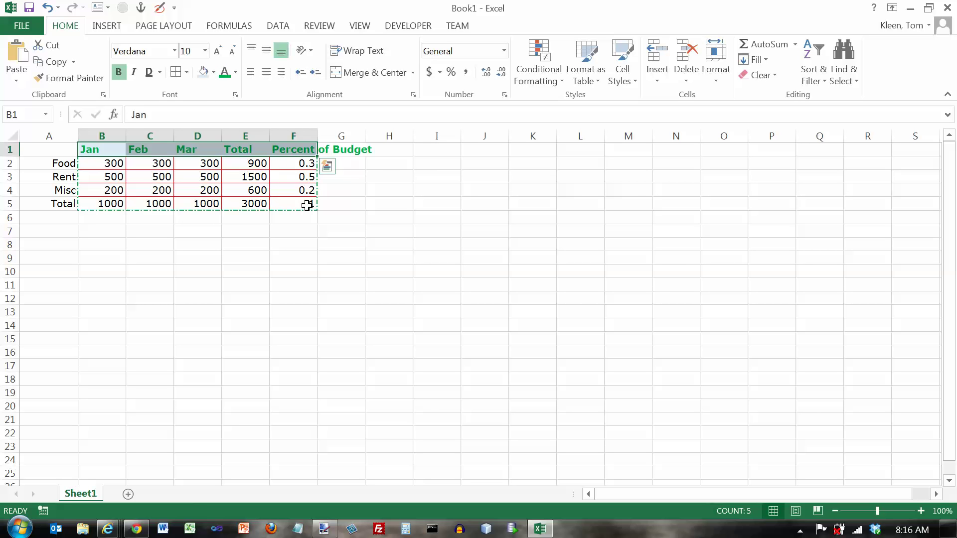
# Open the Format Cells settings for F5, review the number, alignment, font, border, fill and protection options, and close them
pyautogui.click(298, 205)
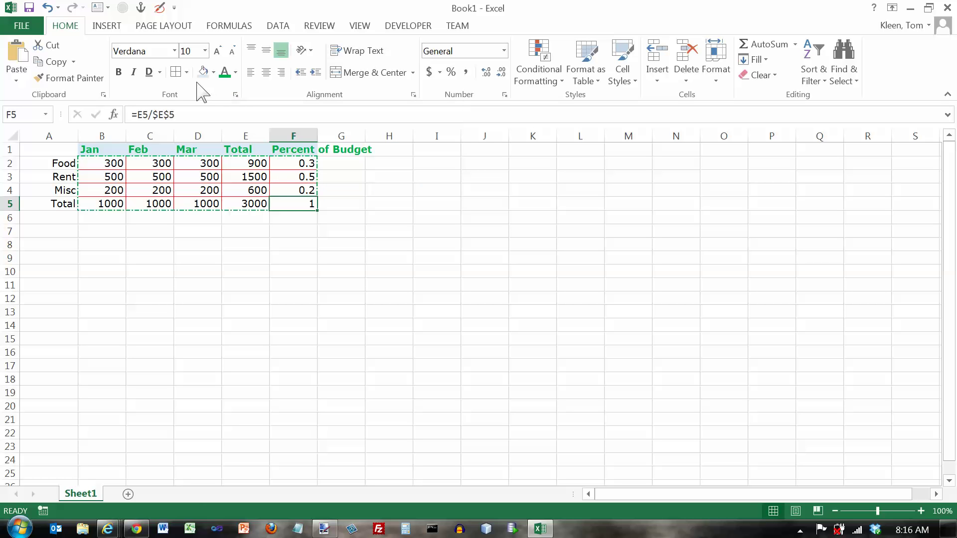
pyautogui.click(235, 95)
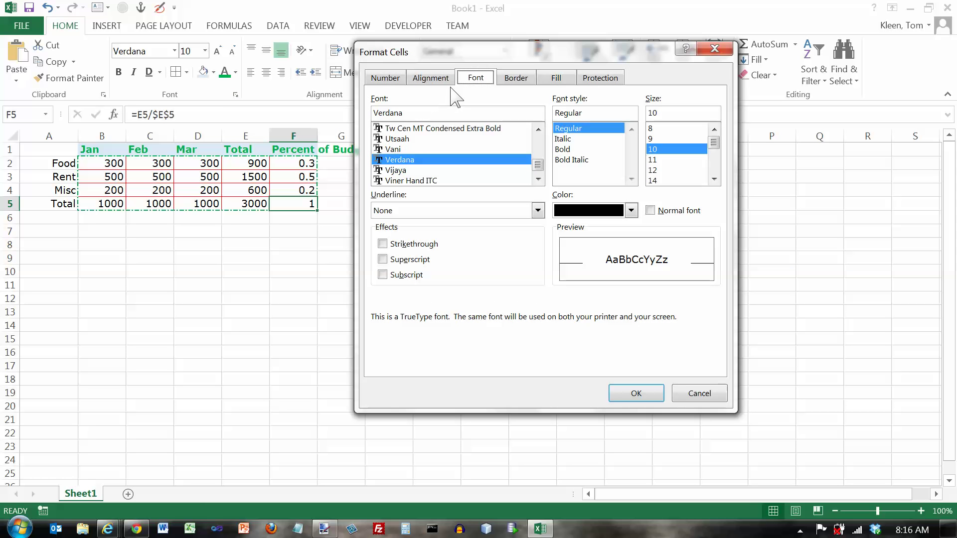
pyautogui.click(392, 79)
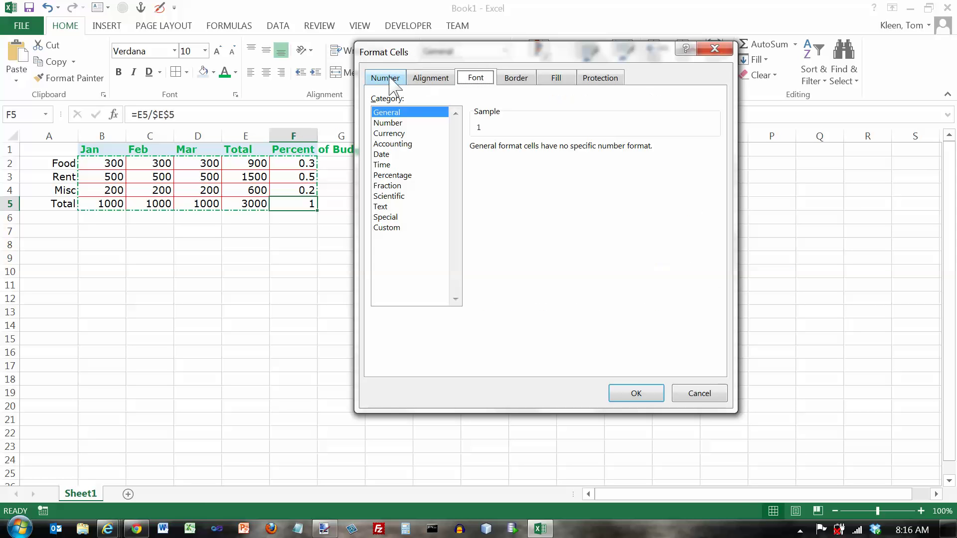
pyautogui.click(421, 78)
pyautogui.click(475, 78)
pyautogui.click(513, 79)
pyautogui.click(556, 78)
pyautogui.click(601, 78)
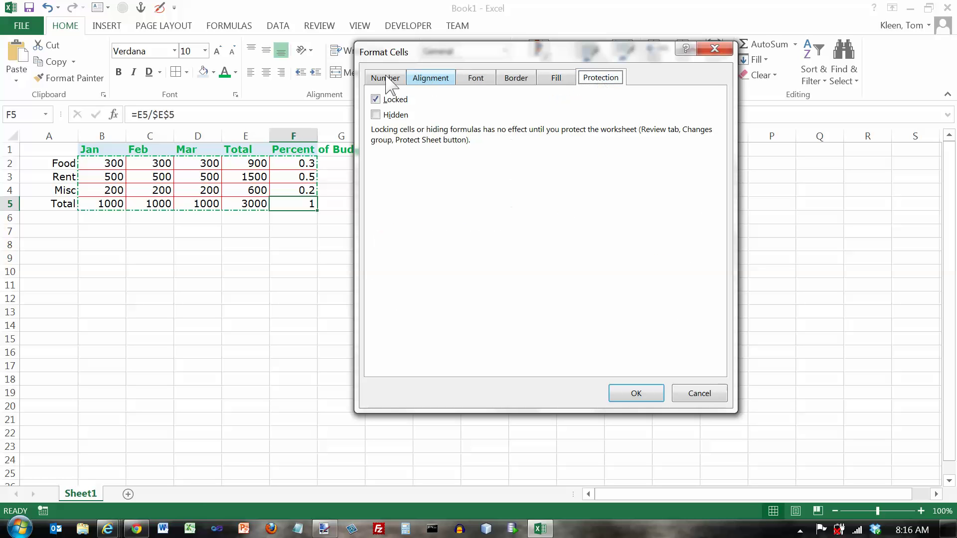
pyautogui.click(389, 81)
pyautogui.click(428, 79)
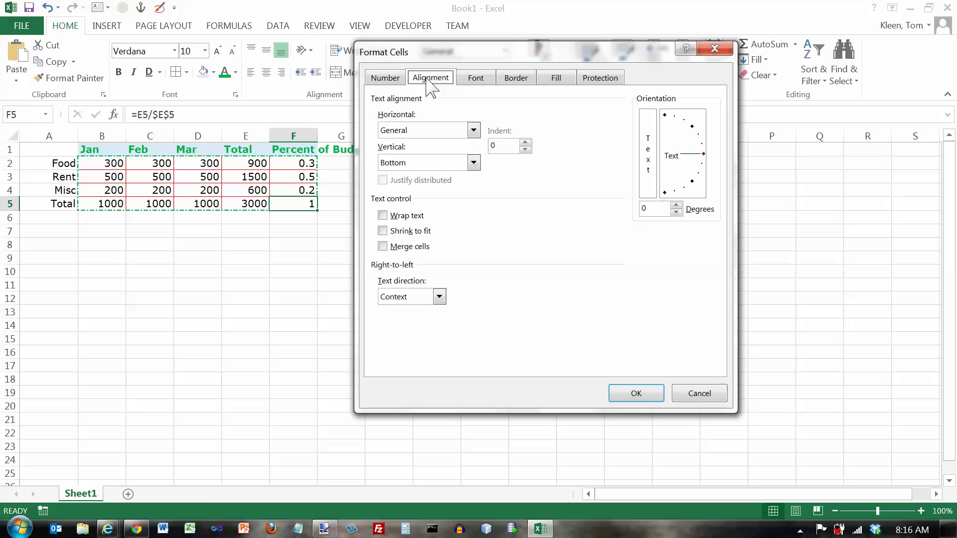
pyautogui.click(474, 78)
pyautogui.click(516, 79)
pyautogui.click(556, 78)
pyautogui.click(600, 78)
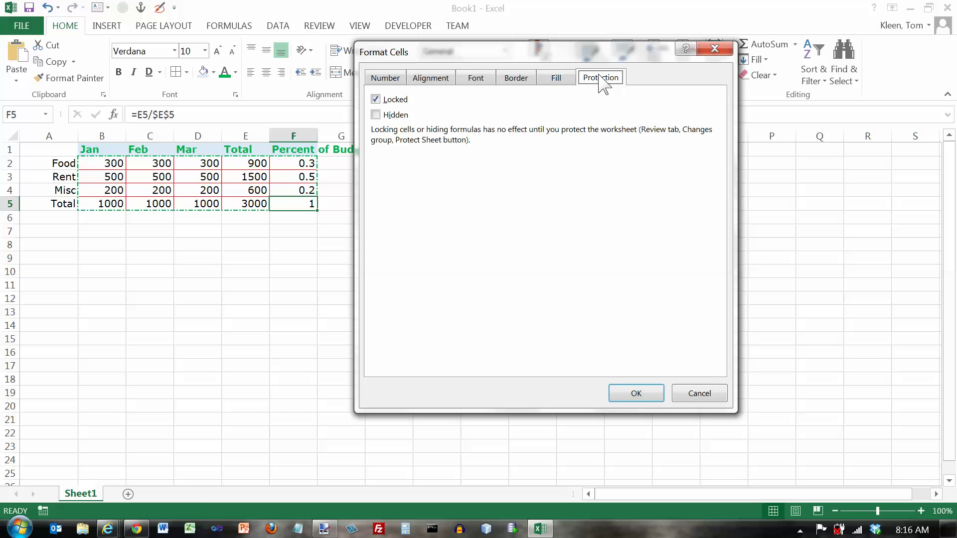
pyautogui.click(397, 80)
pyautogui.click(431, 80)
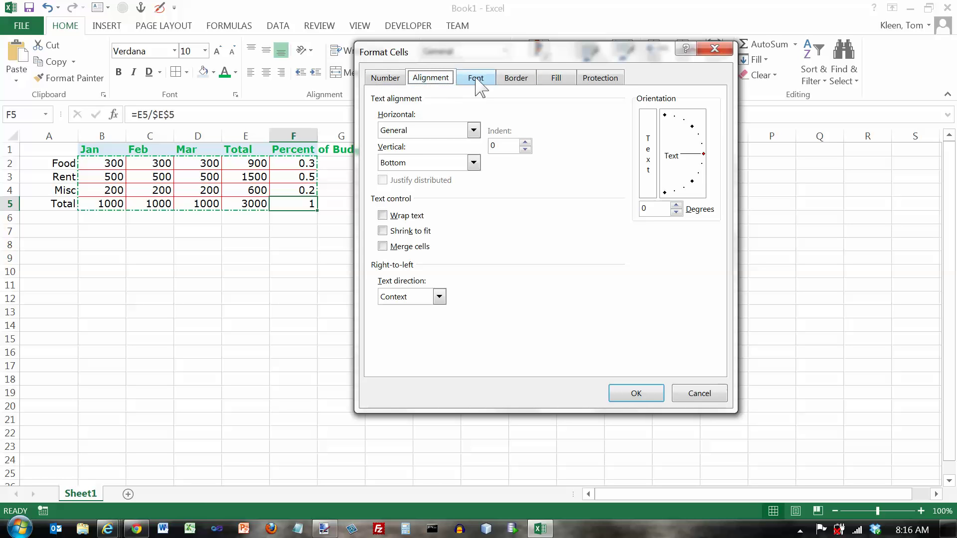
pyautogui.click(476, 80)
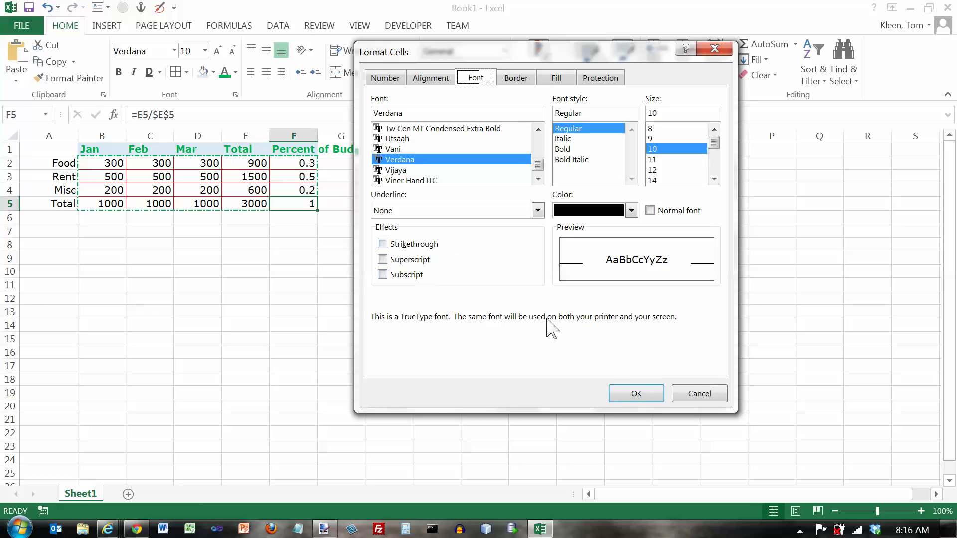
pyautogui.click(644, 392)
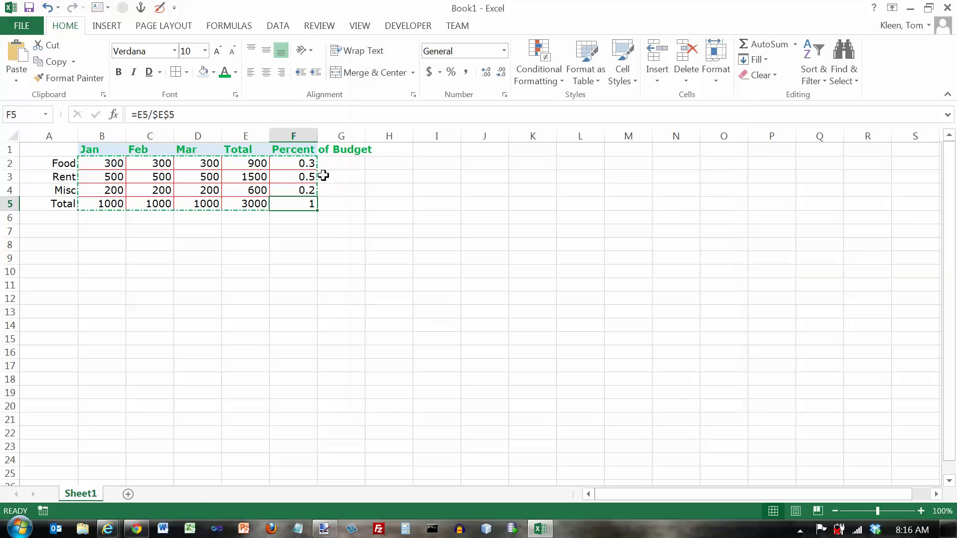